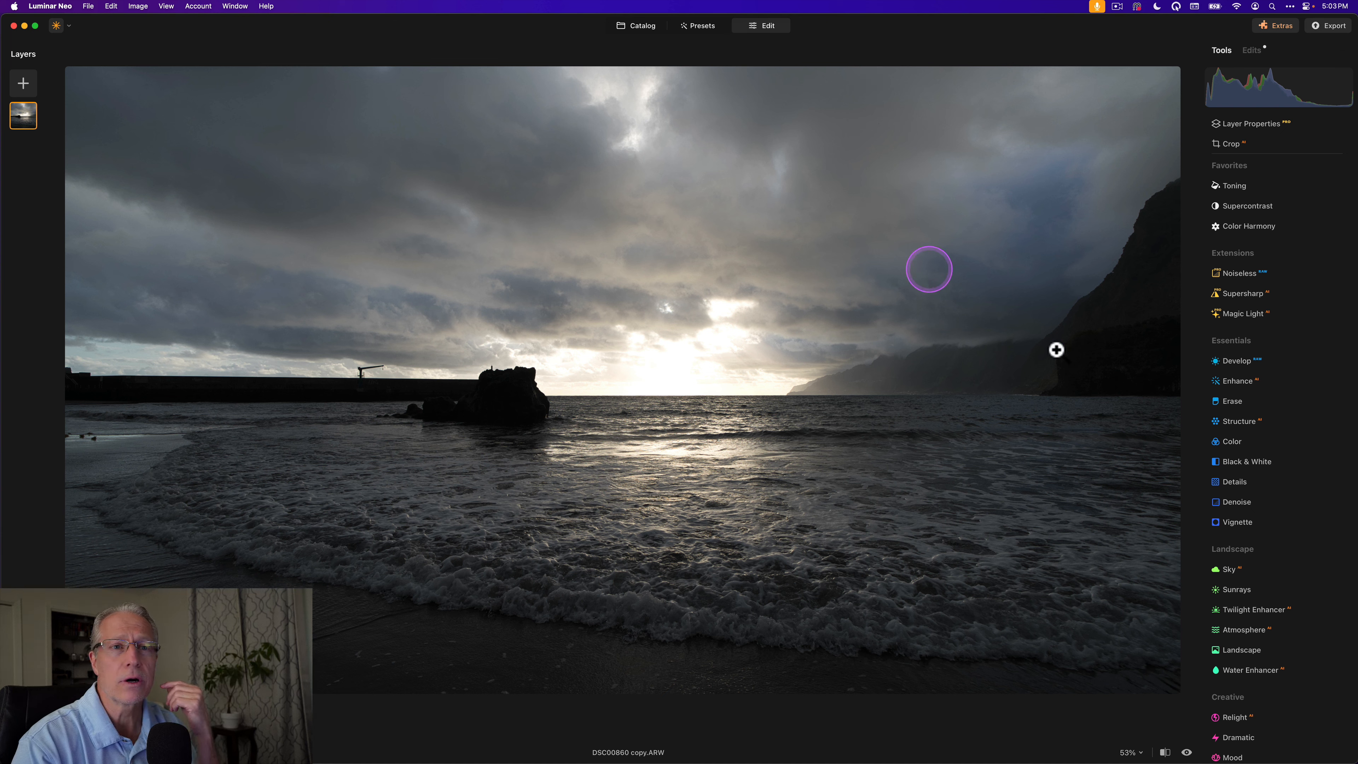
- In the Landscape tool, set Dehaze to 100, compare the photo with and without the effect, and set Golden Hour to 100
scroll(1232, 469, "down", 2)
scroll(1233, 469, "down", 2)
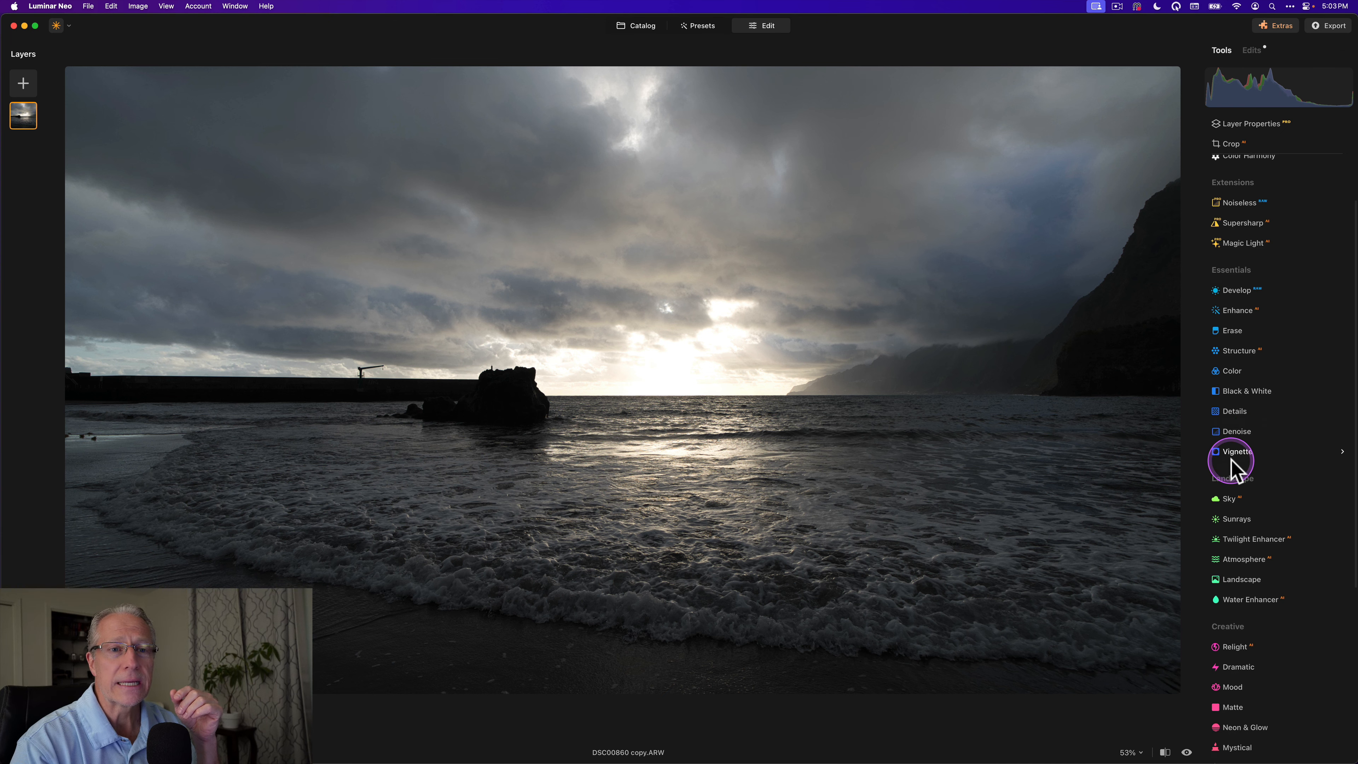
left_click(1242, 579)
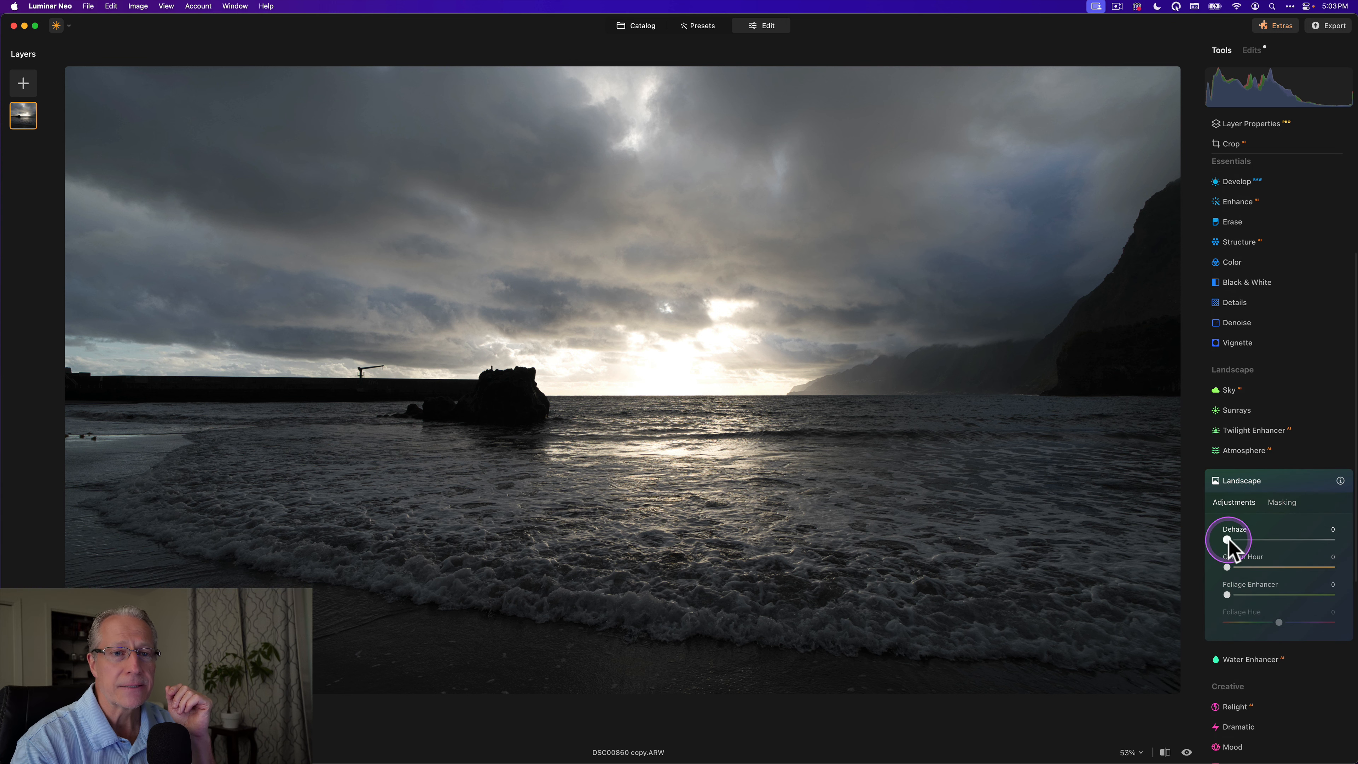
left_click_drag(1227, 540, 1332, 539)
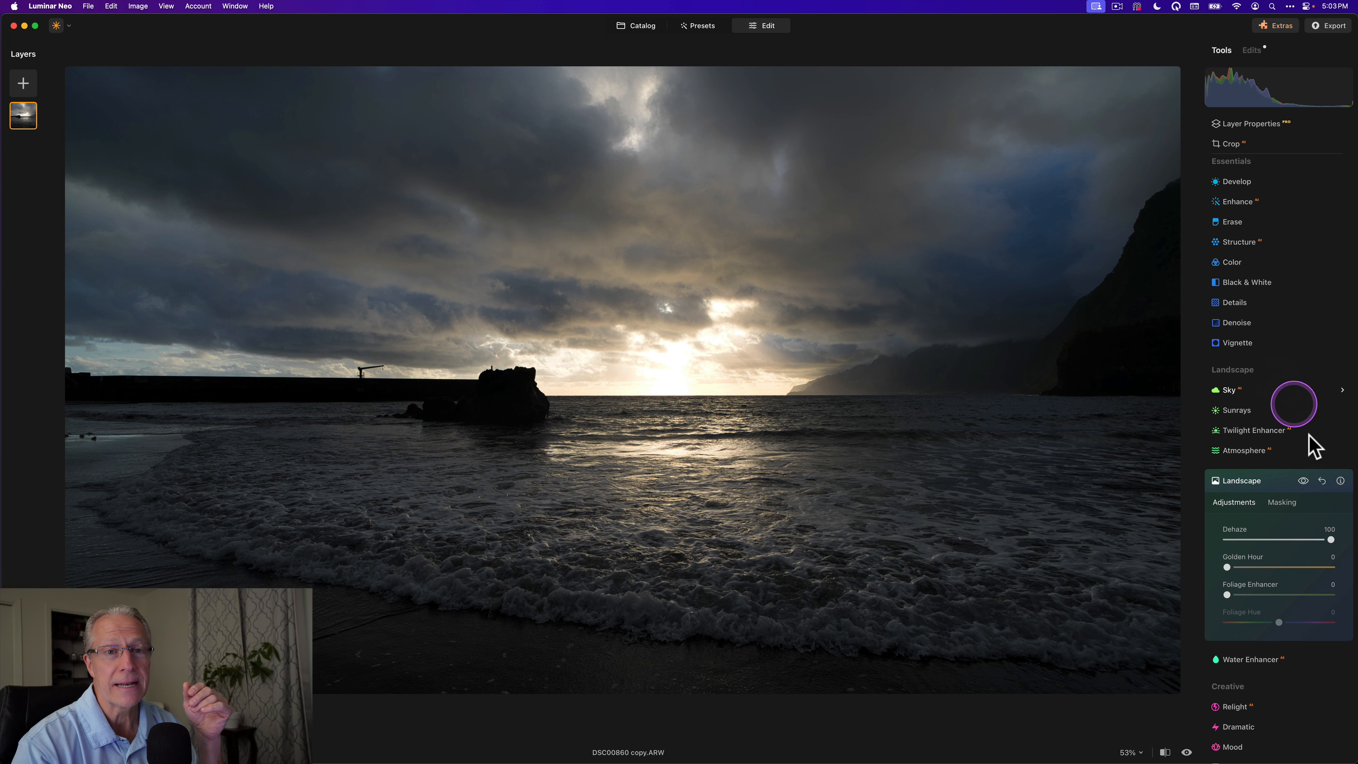
left_click(1302, 481)
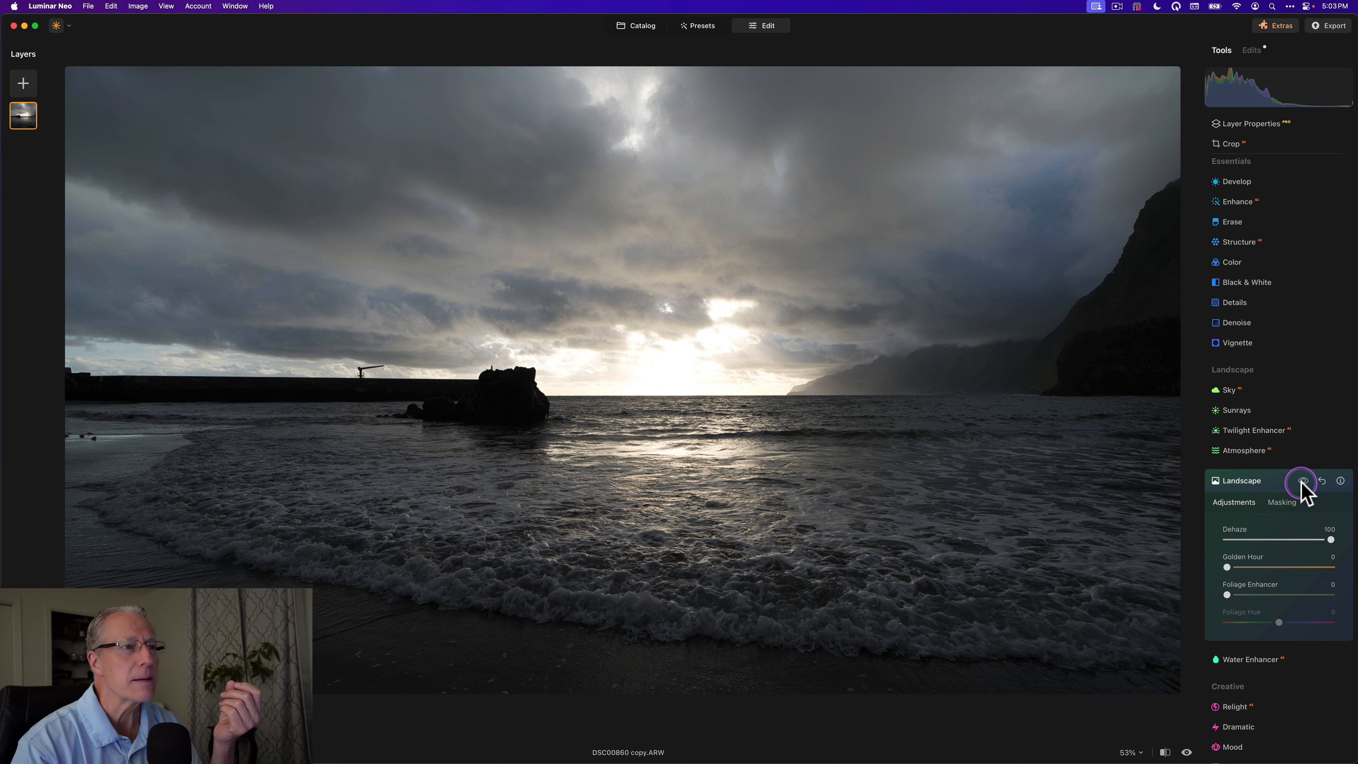
left_click(1303, 481)
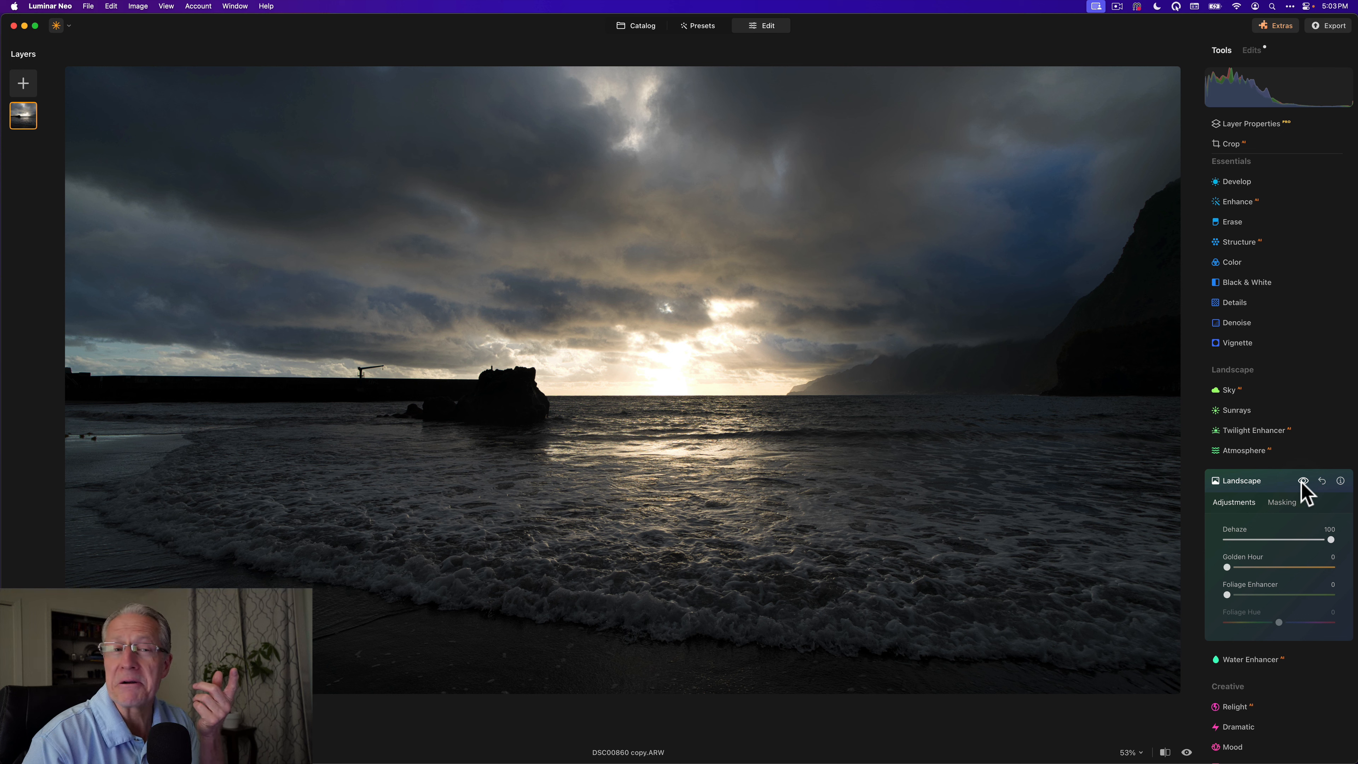
left_click_drag(1227, 573, 1226, 568)
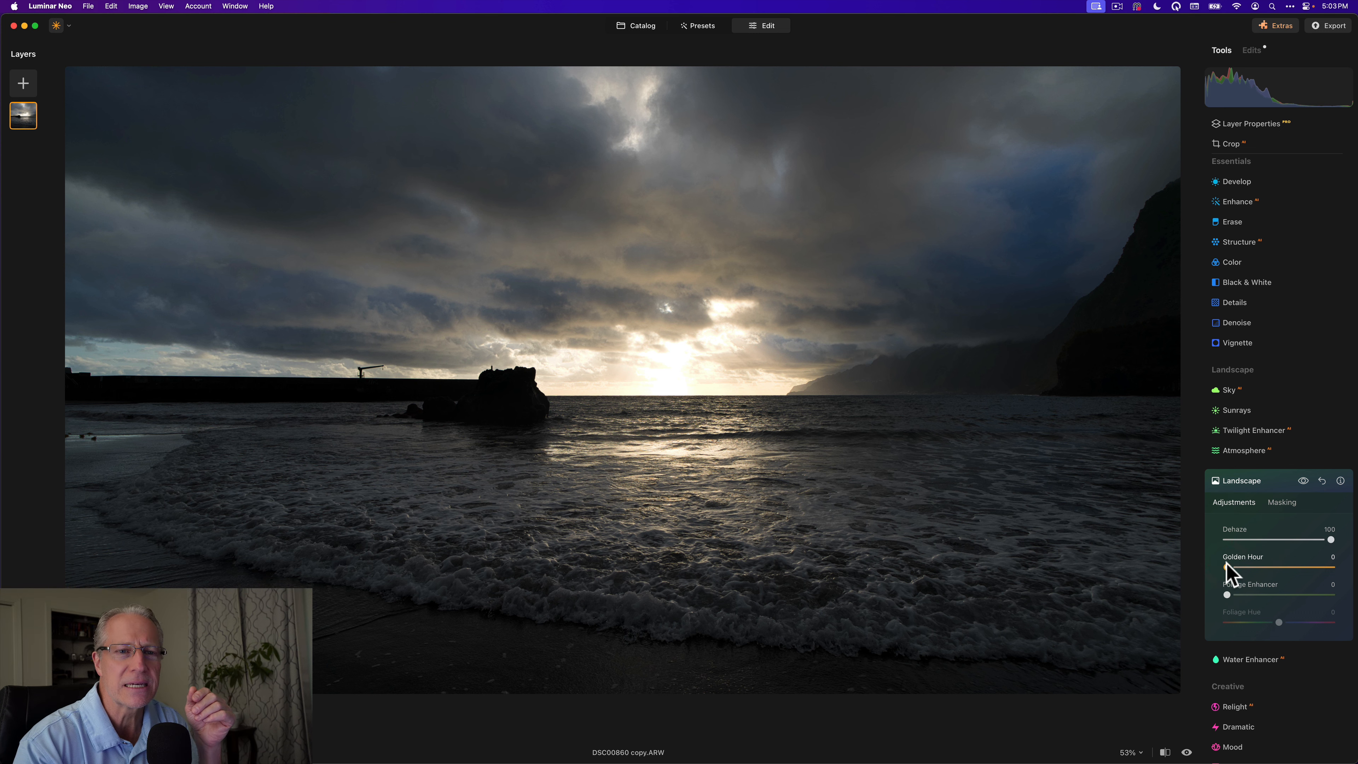
left_click_drag(1226, 565, 1331, 567)
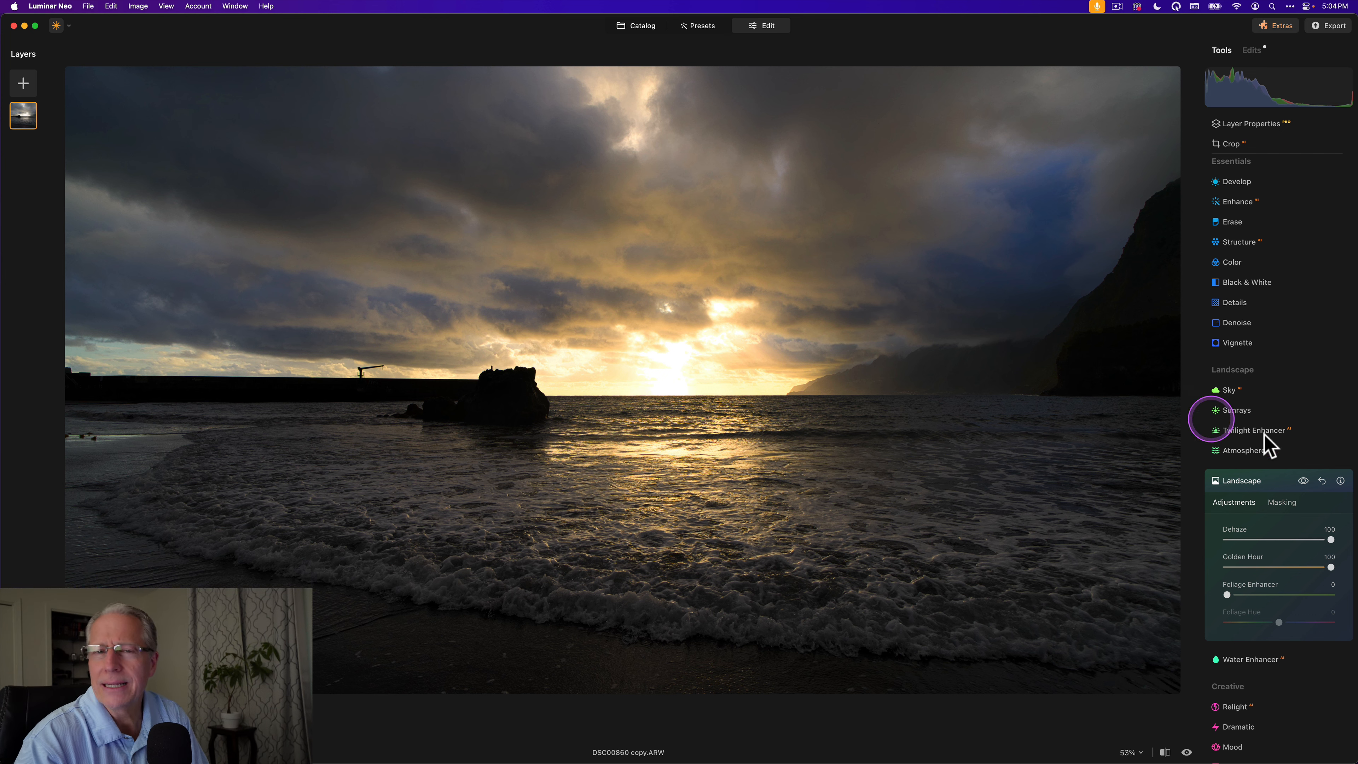
- Set the Accent amount of the Enhance tool to 50
scroll(1271, 441, "up", 3)
left_click(1239, 285)
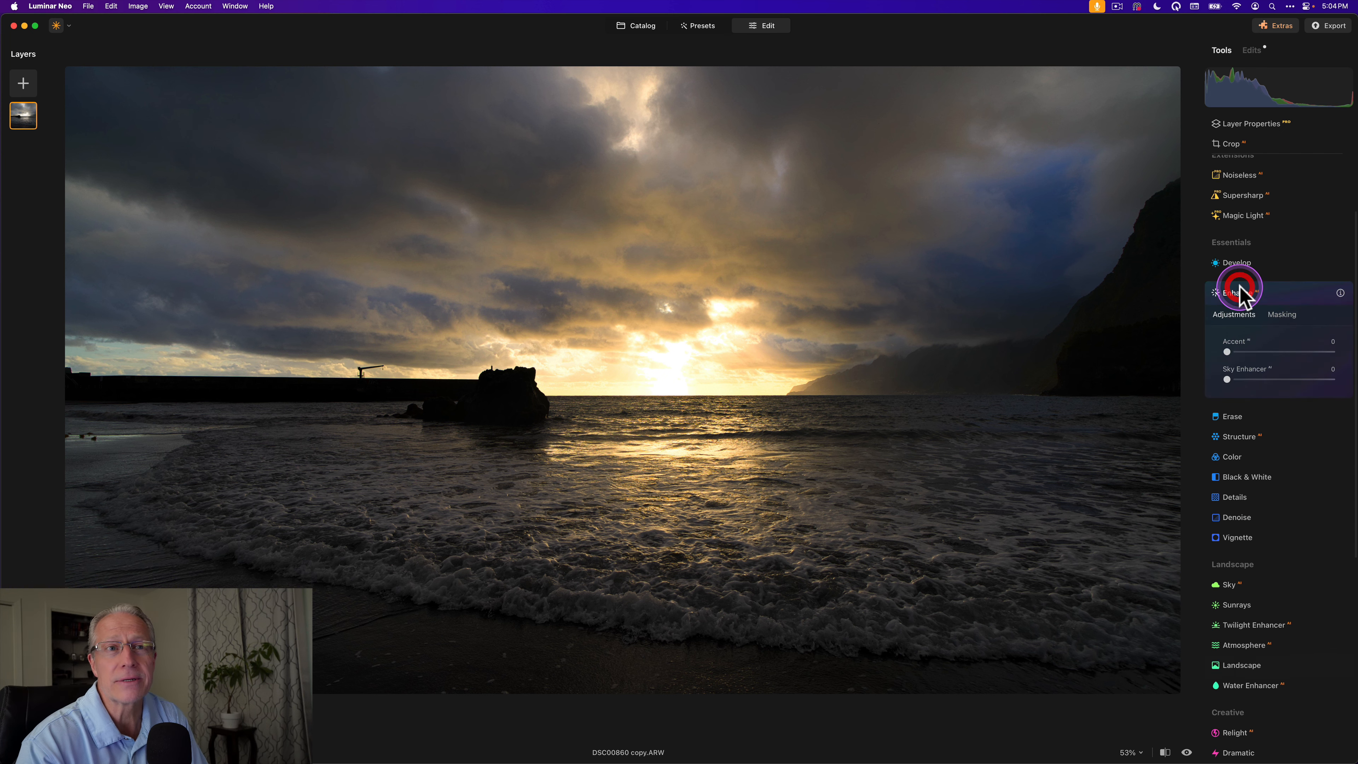
left_click(1274, 350)
left_click_drag(1276, 351, 1281, 352)
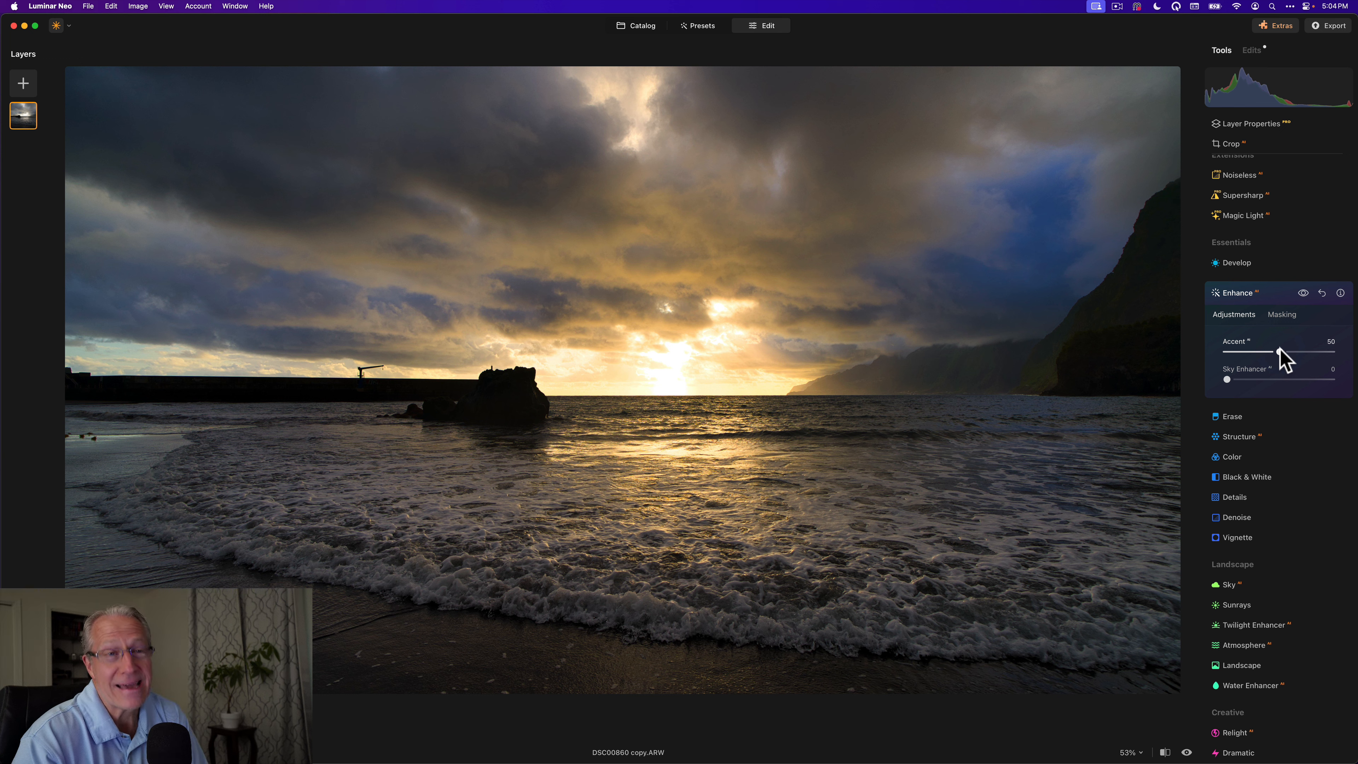
- In Color Harmony's Color Balance, set Magenta-Green for the highlights to -8
scroll(1268, 328, "up", 2)
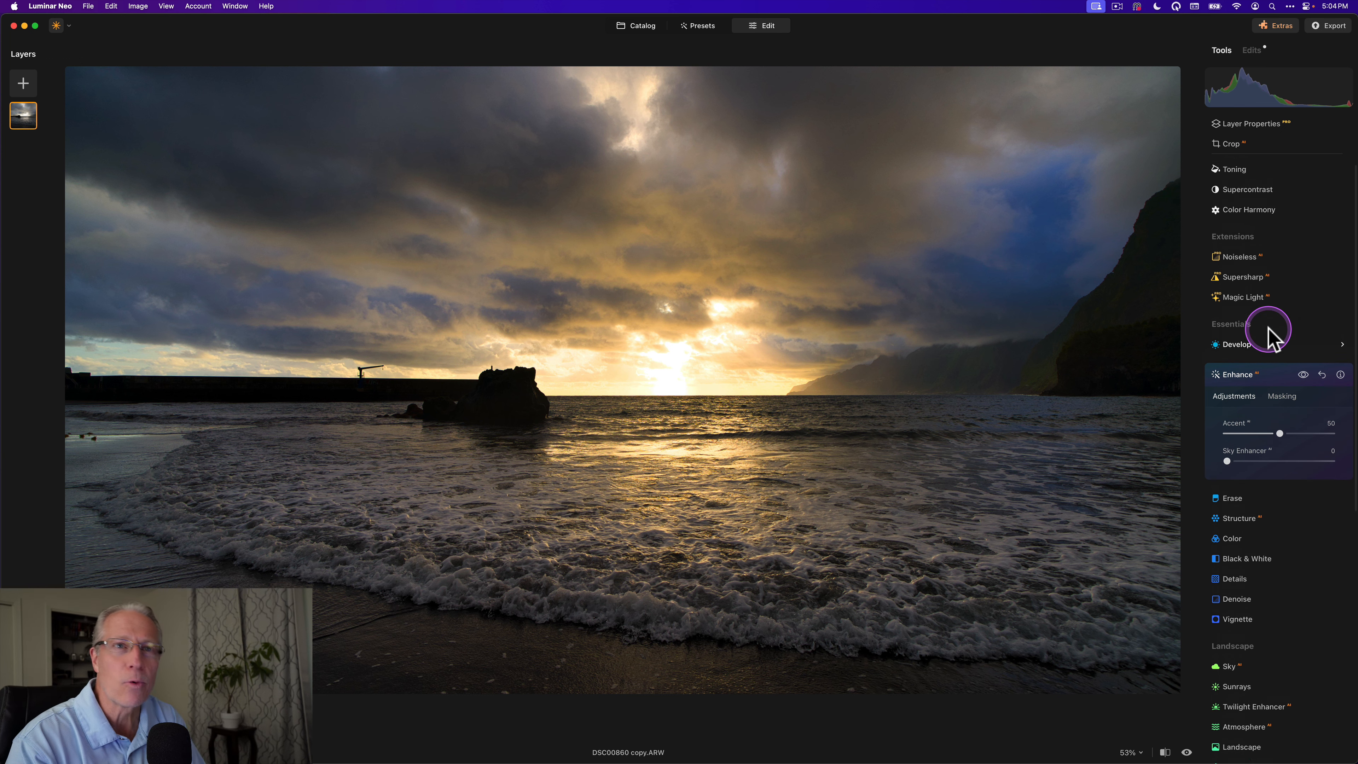
left_click(1249, 222)
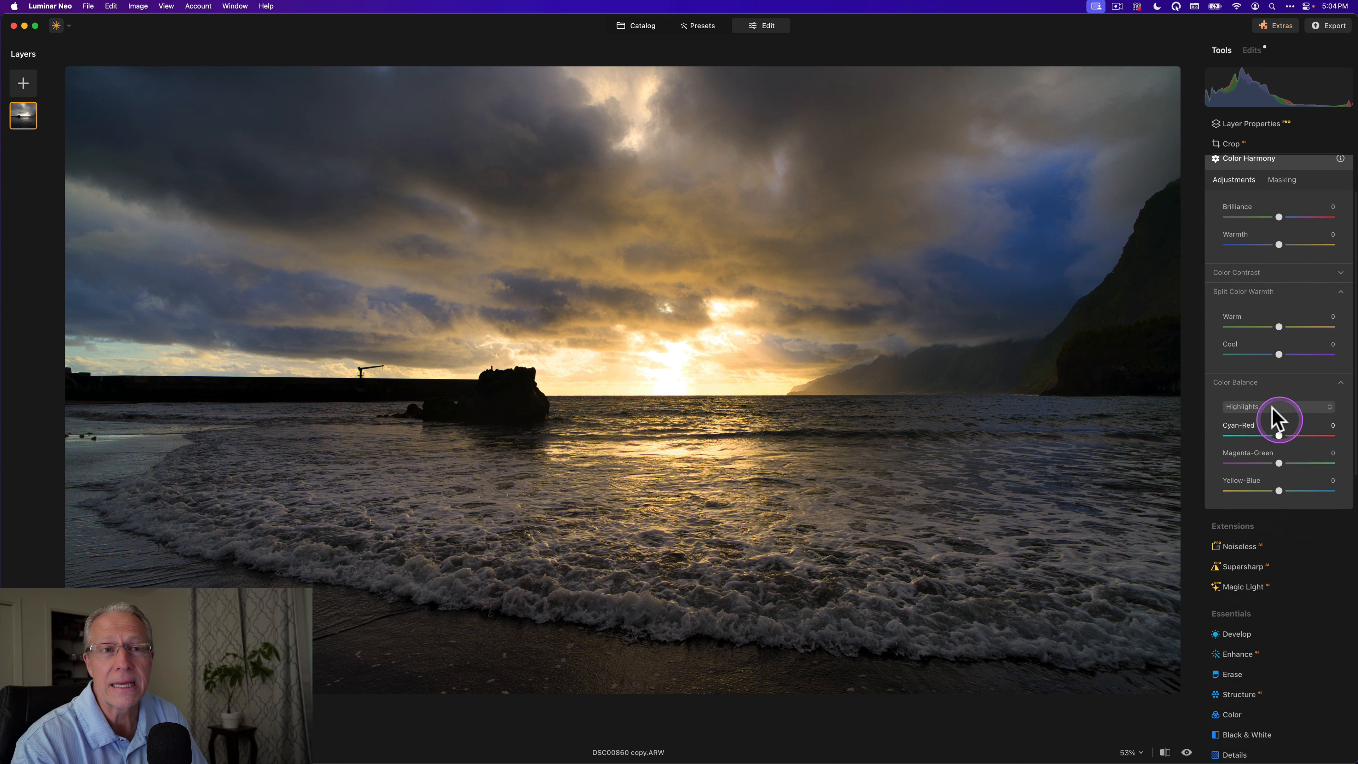
left_click(1278, 458)
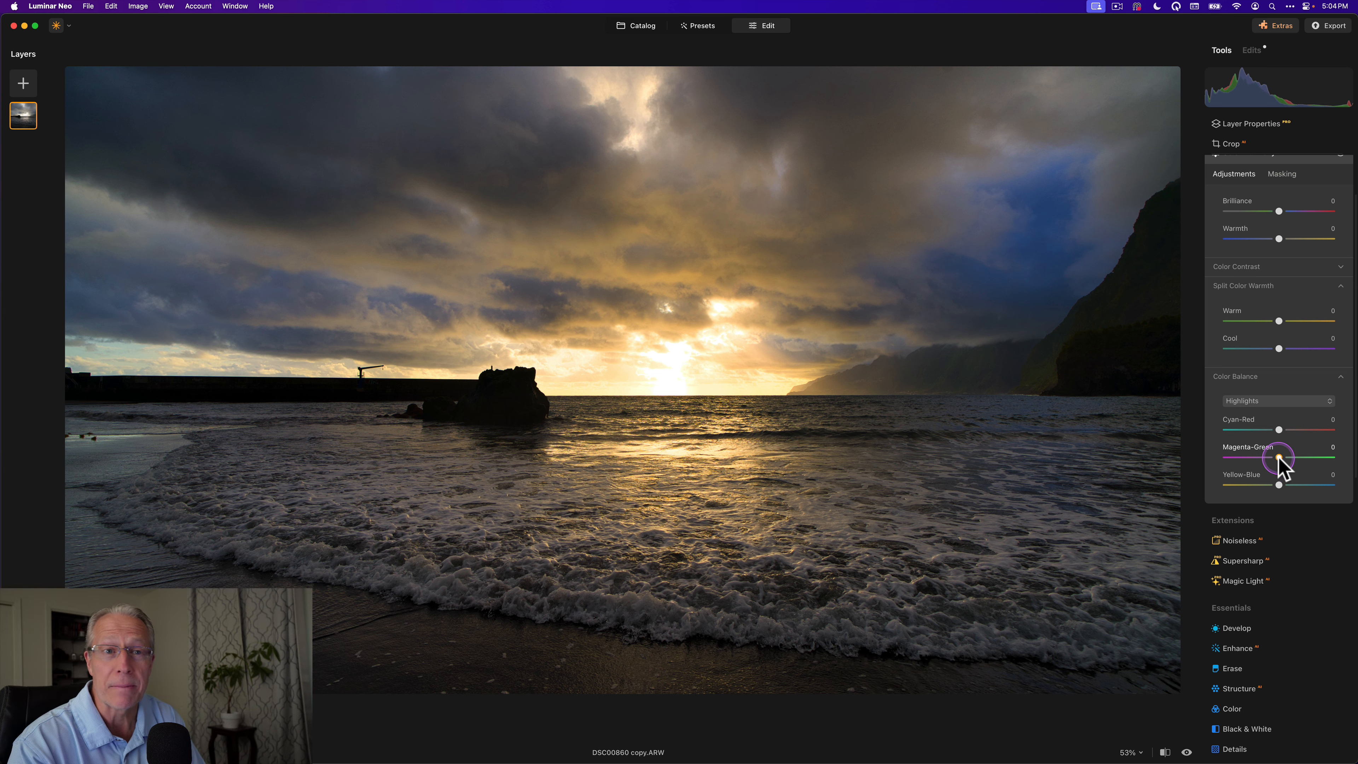
left_click_drag(1278, 458, 1274, 461)
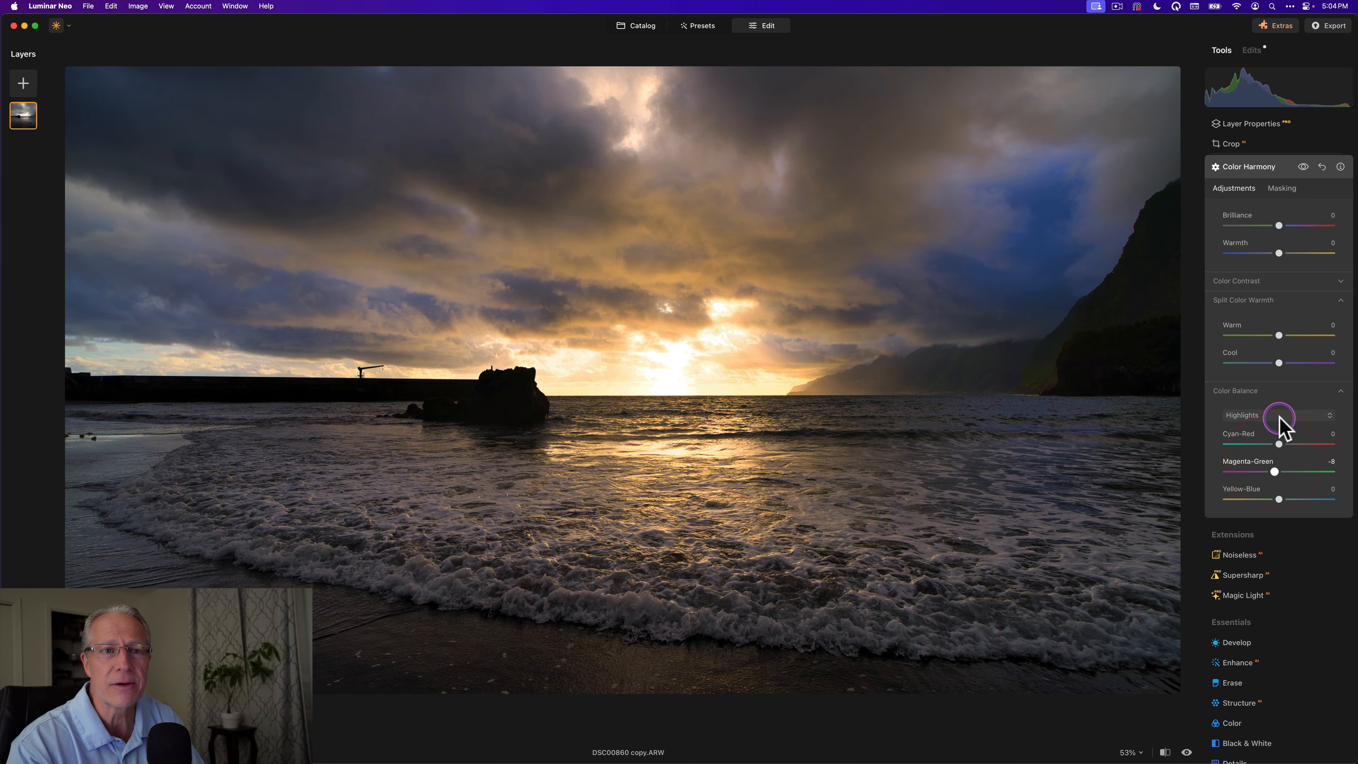
- Switch Color Balance to the midtones and set Cyan-Red to 3
left_click(1277, 415)
left_click(1275, 442)
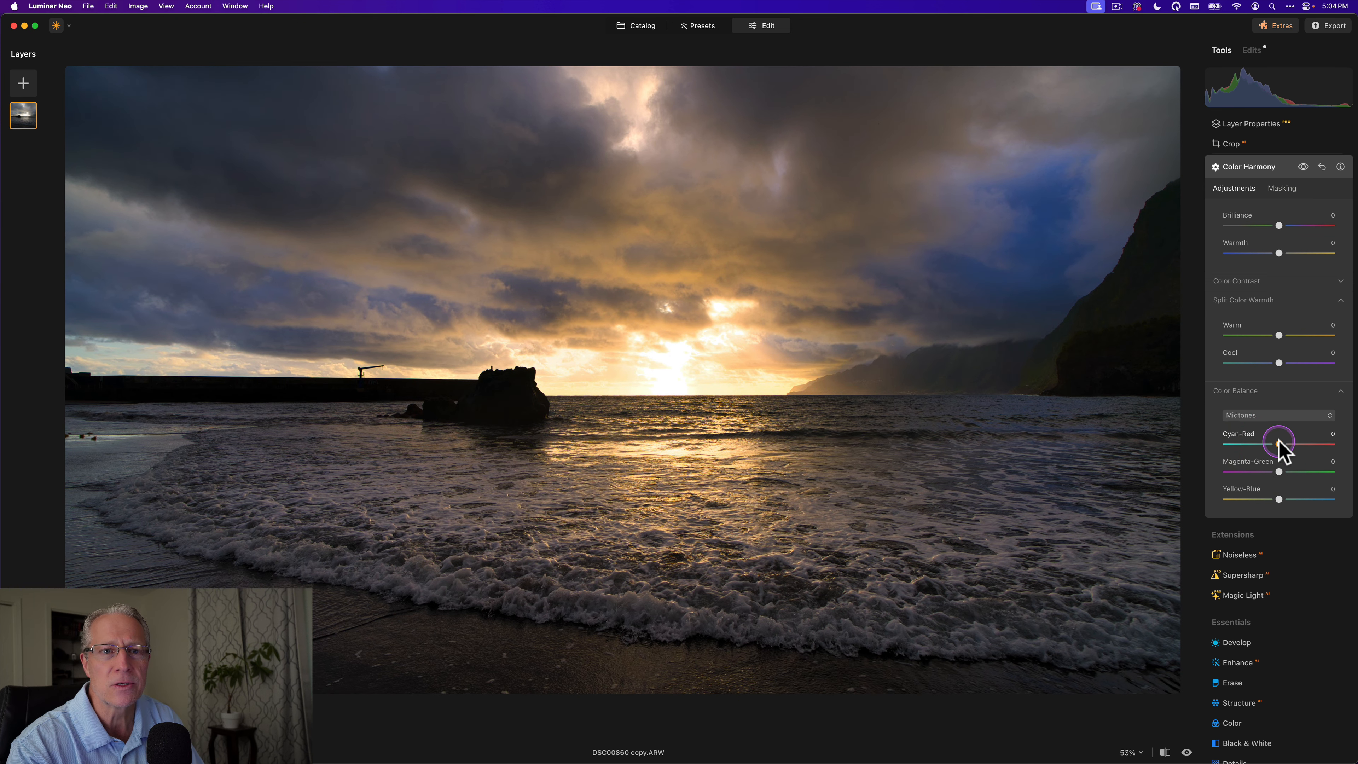
left_click_drag(1277, 444, 1281, 445)
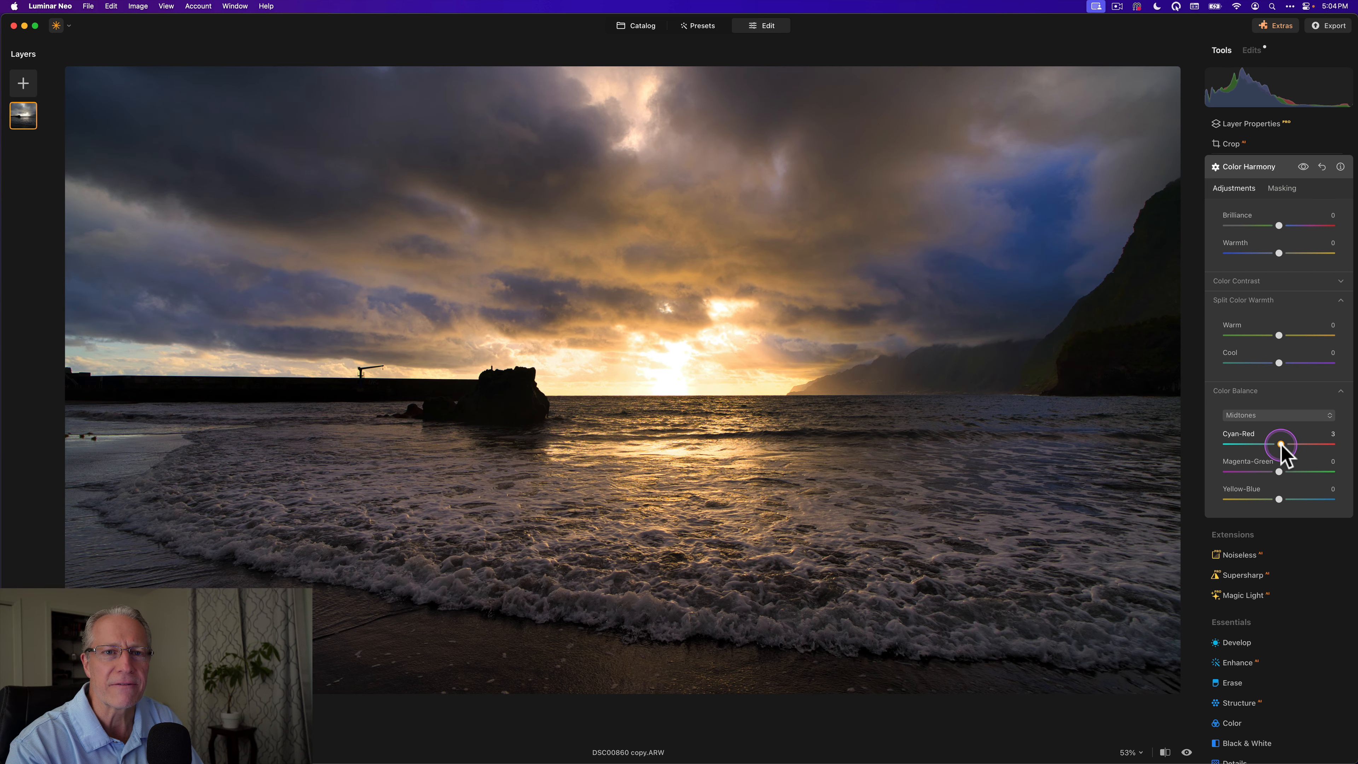
- Switch Color Balance to the shadows, set Yellow-Blue to 6, and close the Color Harmony tool
left_click(1261, 414)
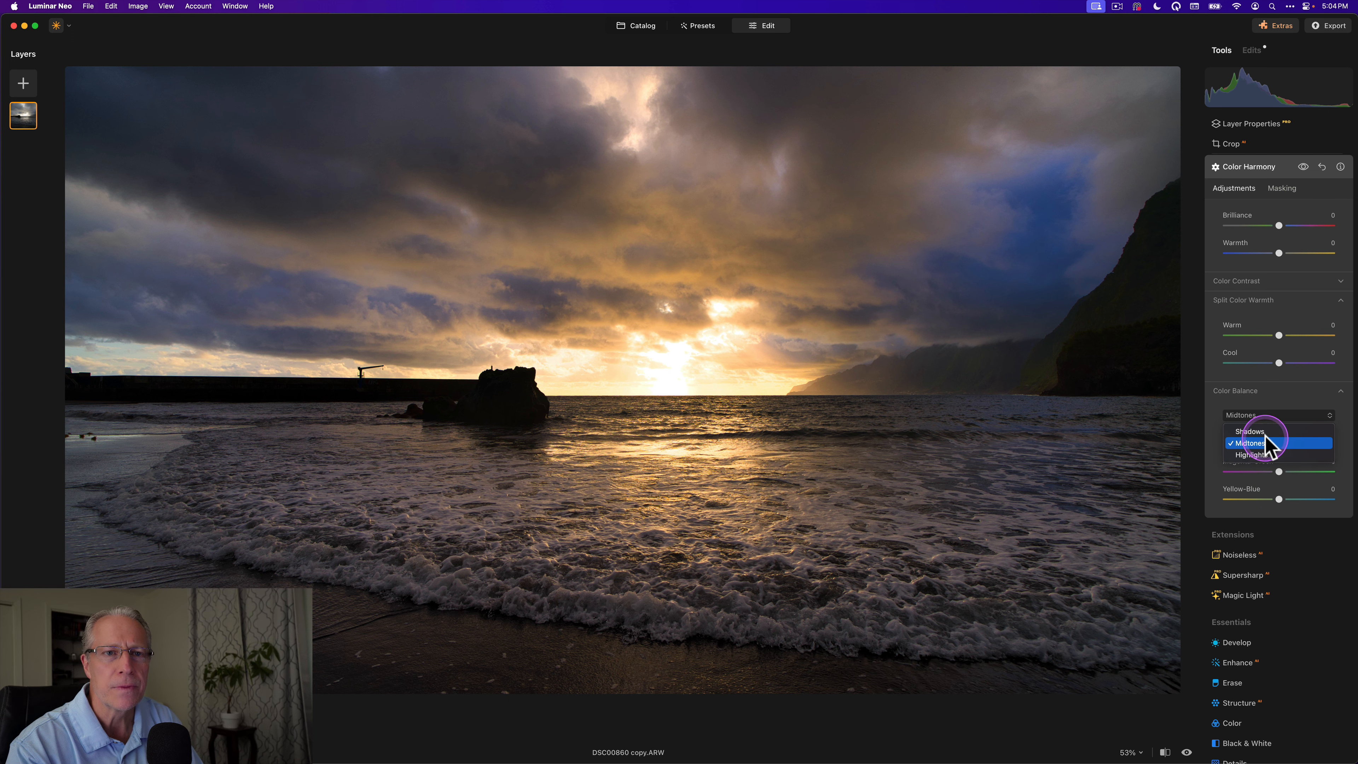
left_click(1251, 431)
left_click(1279, 499)
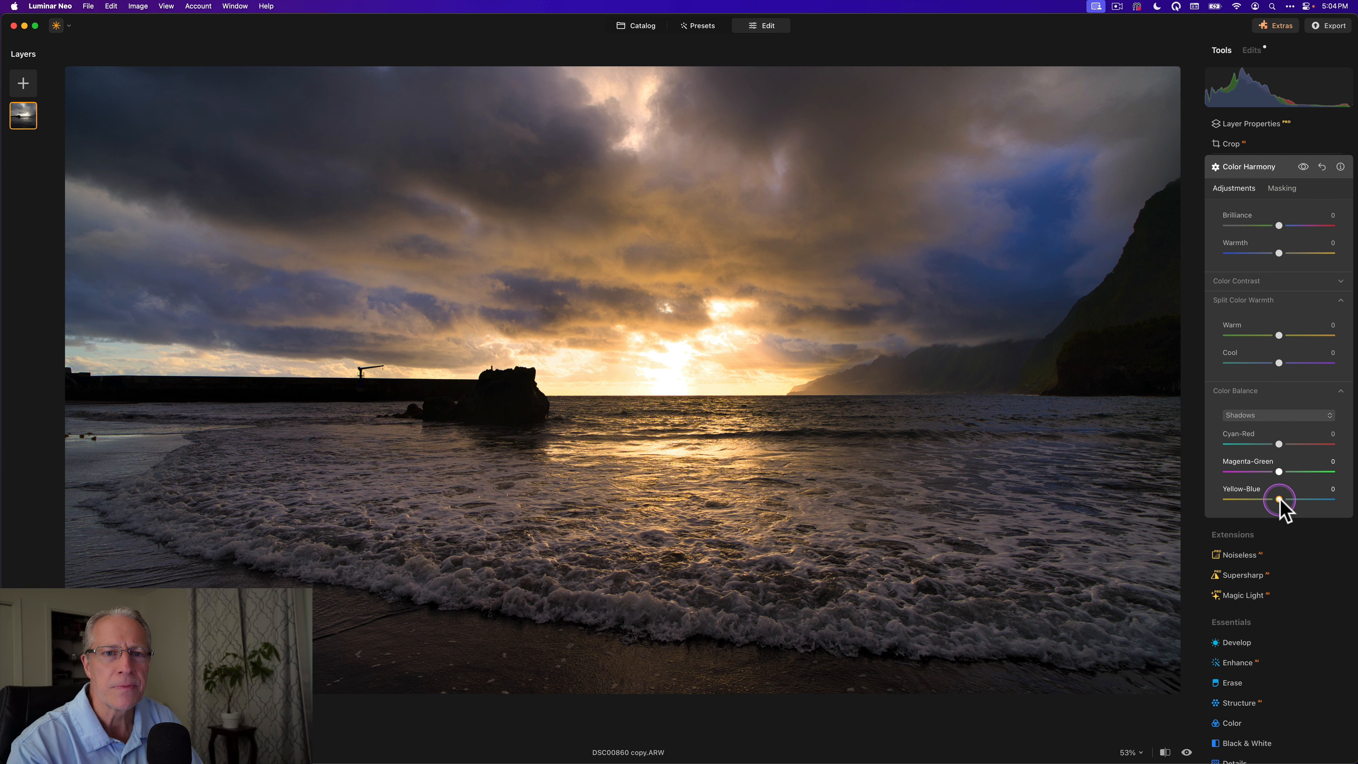
left_click_drag(1280, 500, 1283, 501)
scroll(1258, 304, "up", 1)
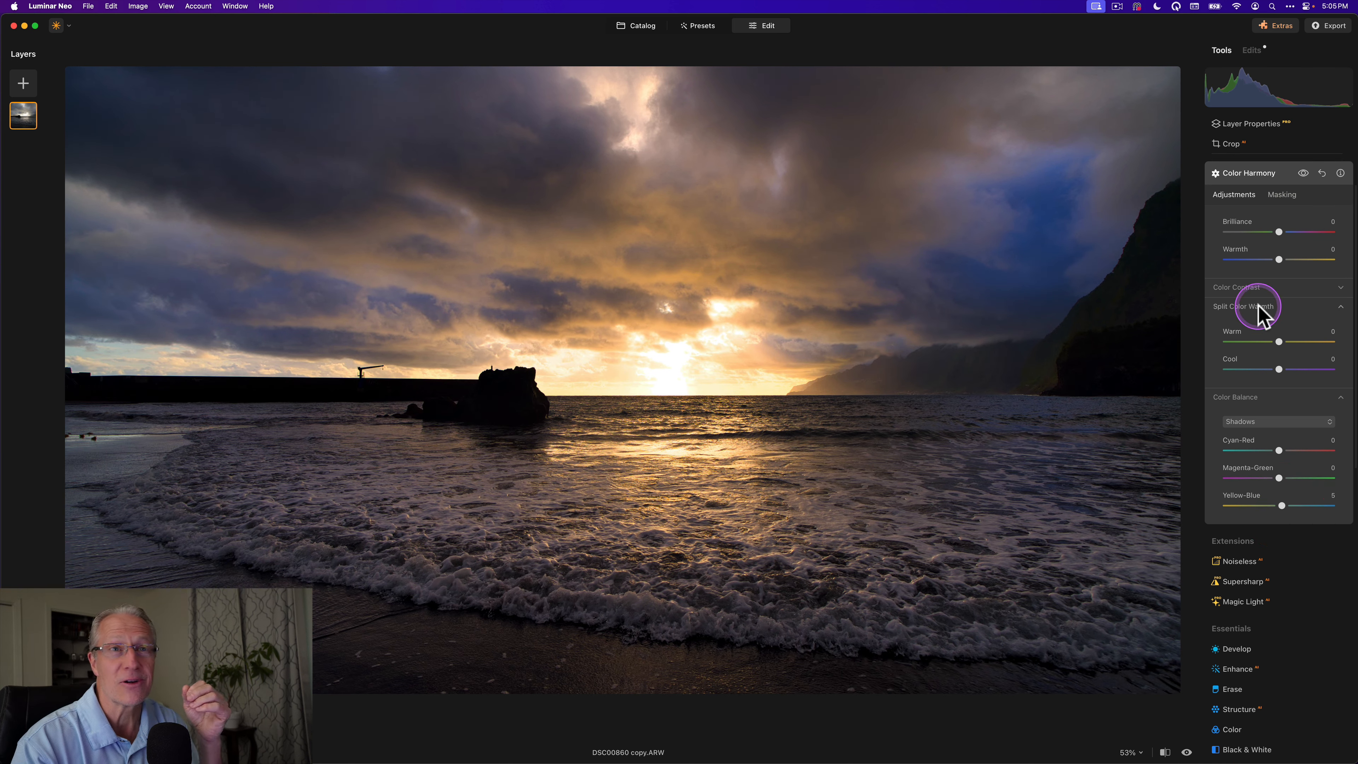
left_click(1258, 182)
left_click(1204, 303)
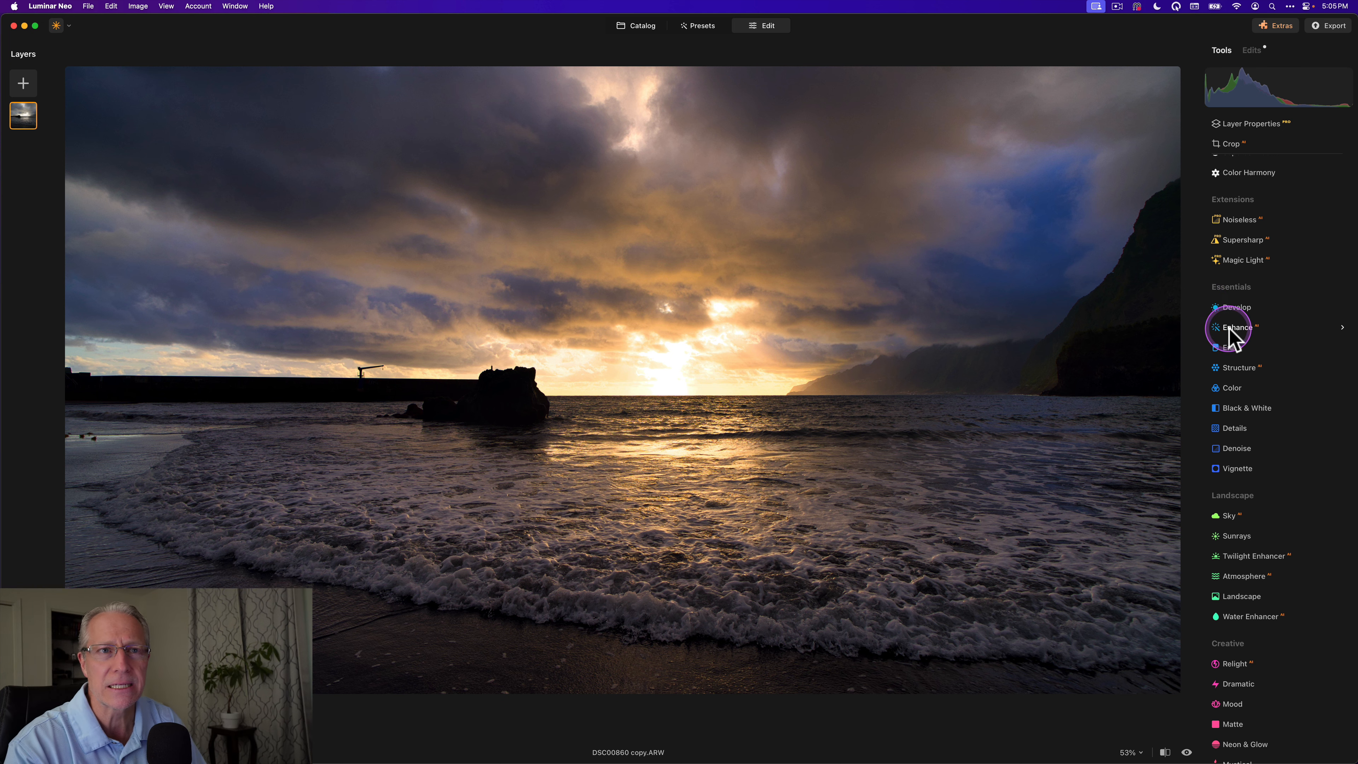
- Raise Shadows to 72 in the Develop tool for the whole photo and close the tool
left_click(1235, 309)
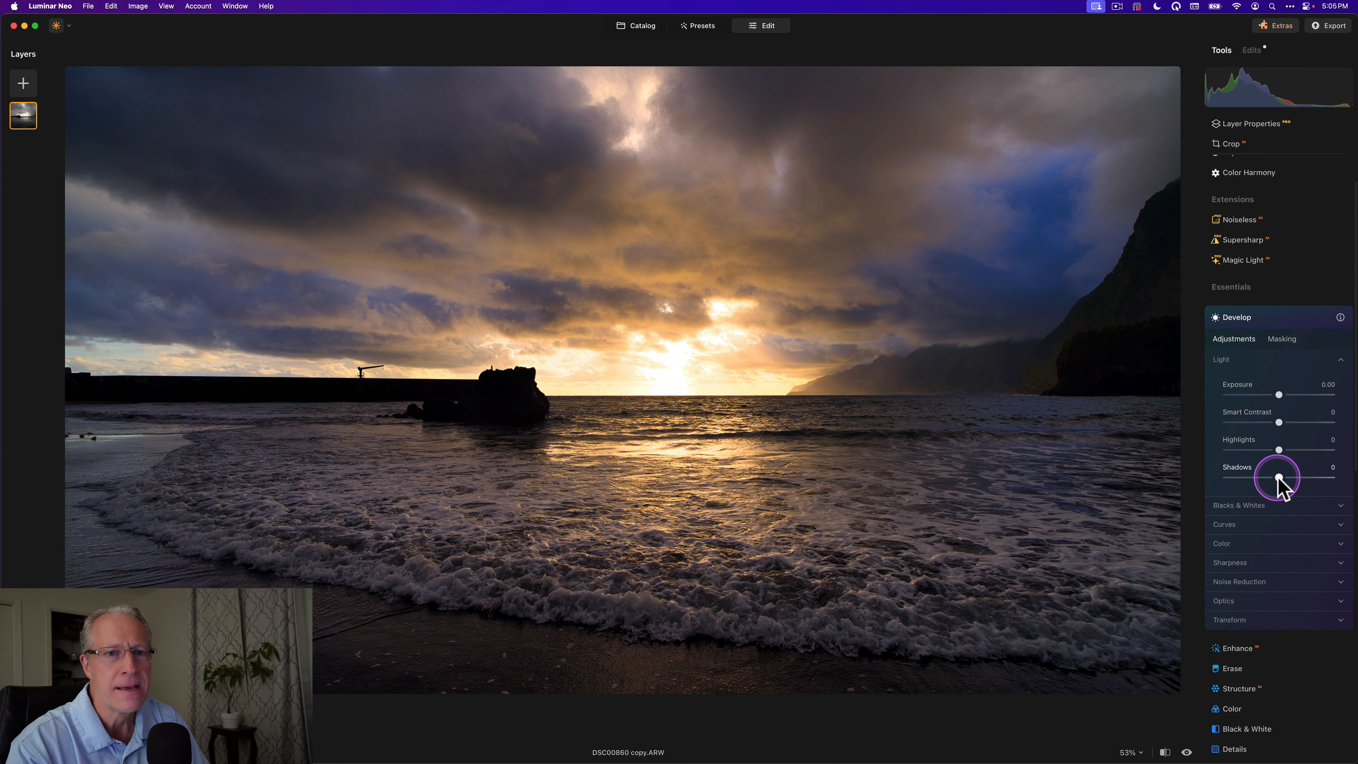
left_click_drag(1288, 478, 1317, 475)
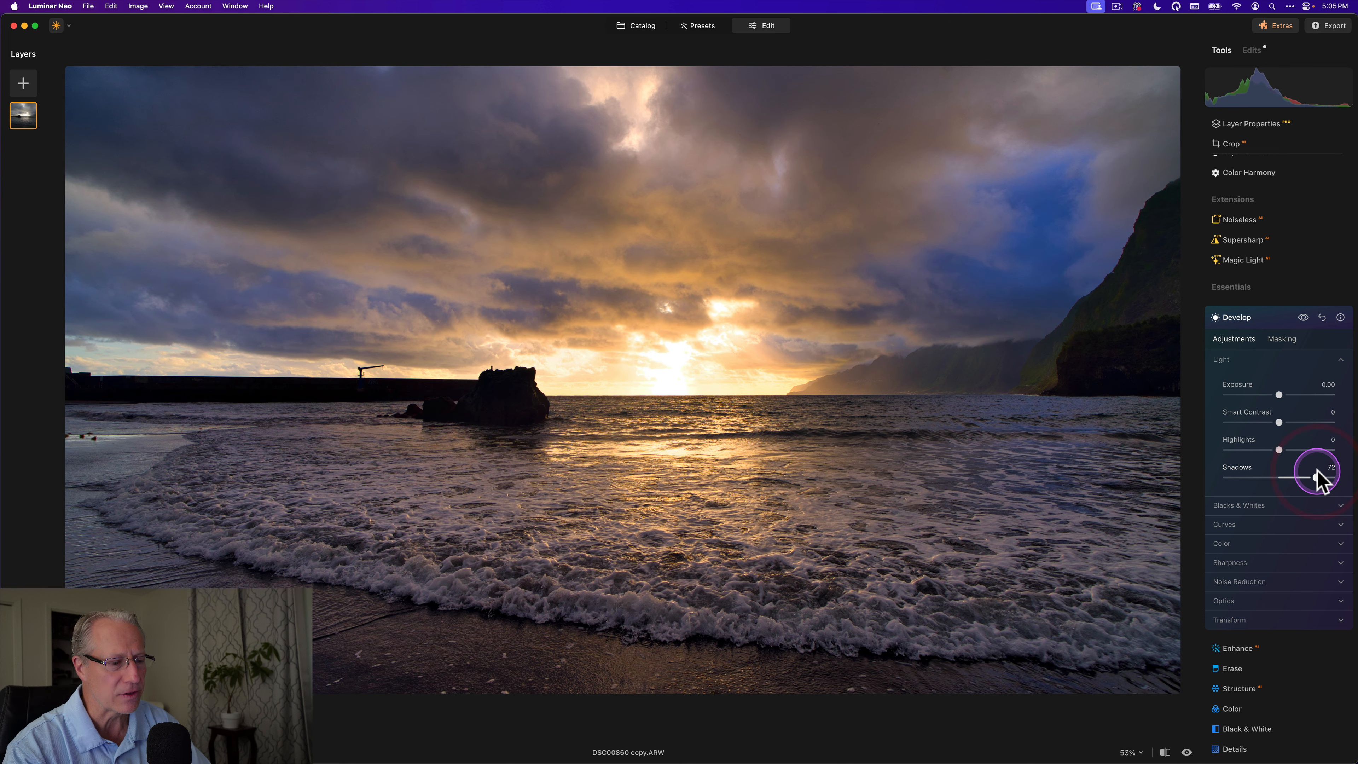
left_click(1282, 412)
left_click(1268, 315)
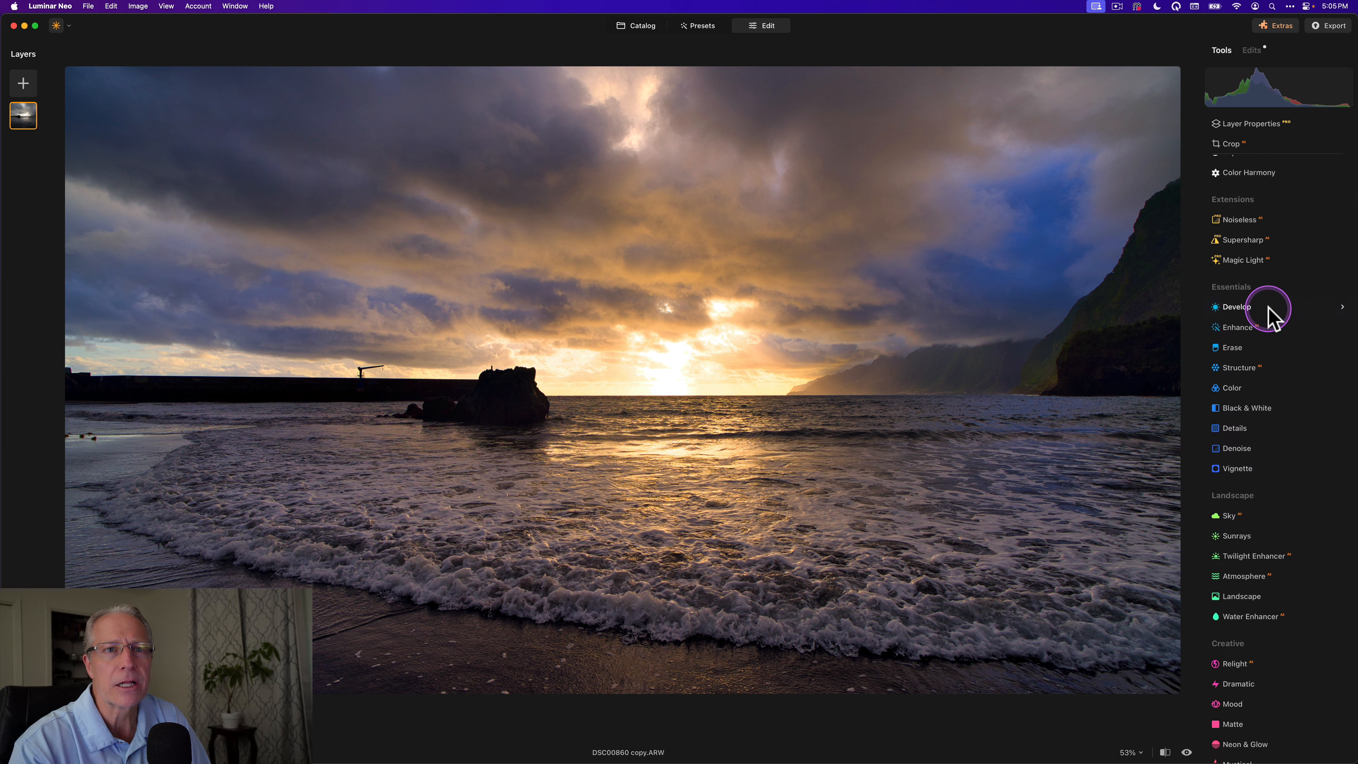
- Start a new Develop adjustment and mask it with an elliptical radial gradient centred on the setting sun
left_click(1270, 311)
left_click(1282, 339)
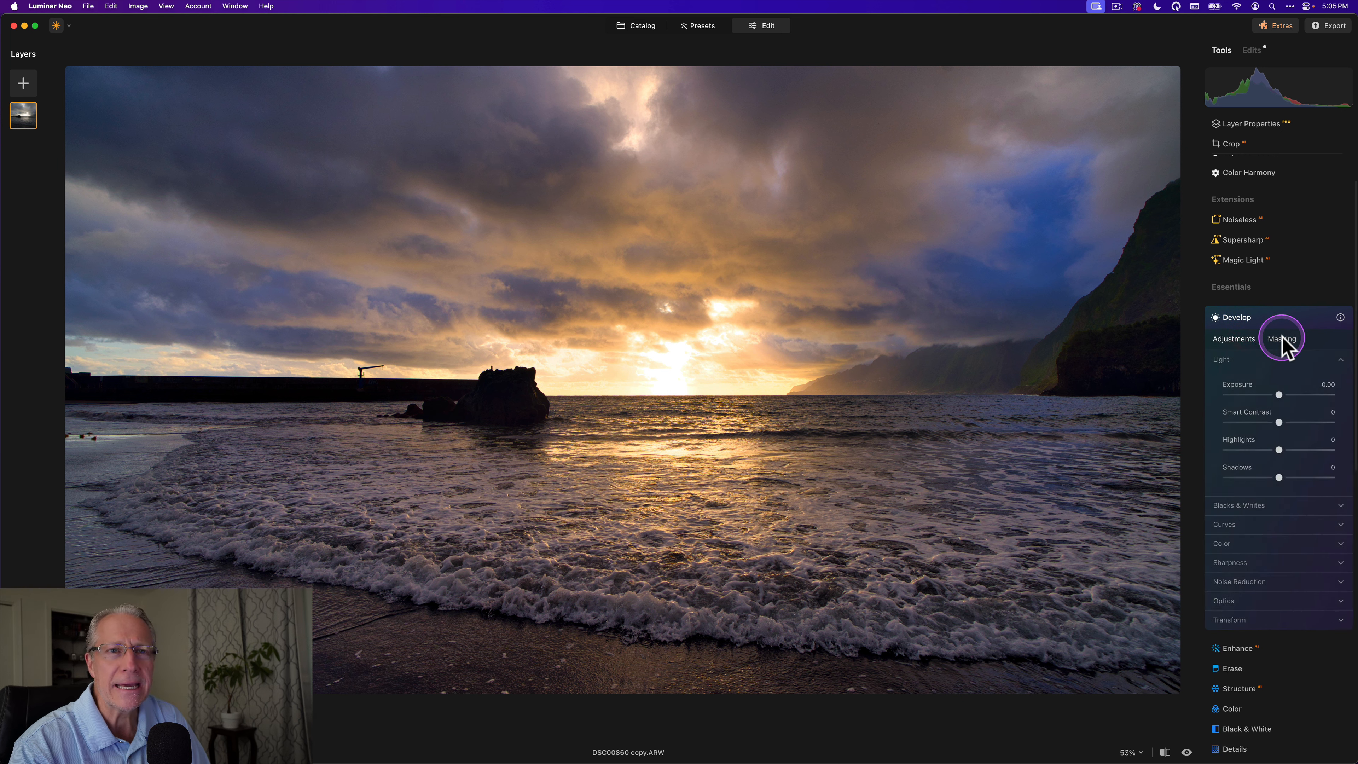
left_click(1234, 395)
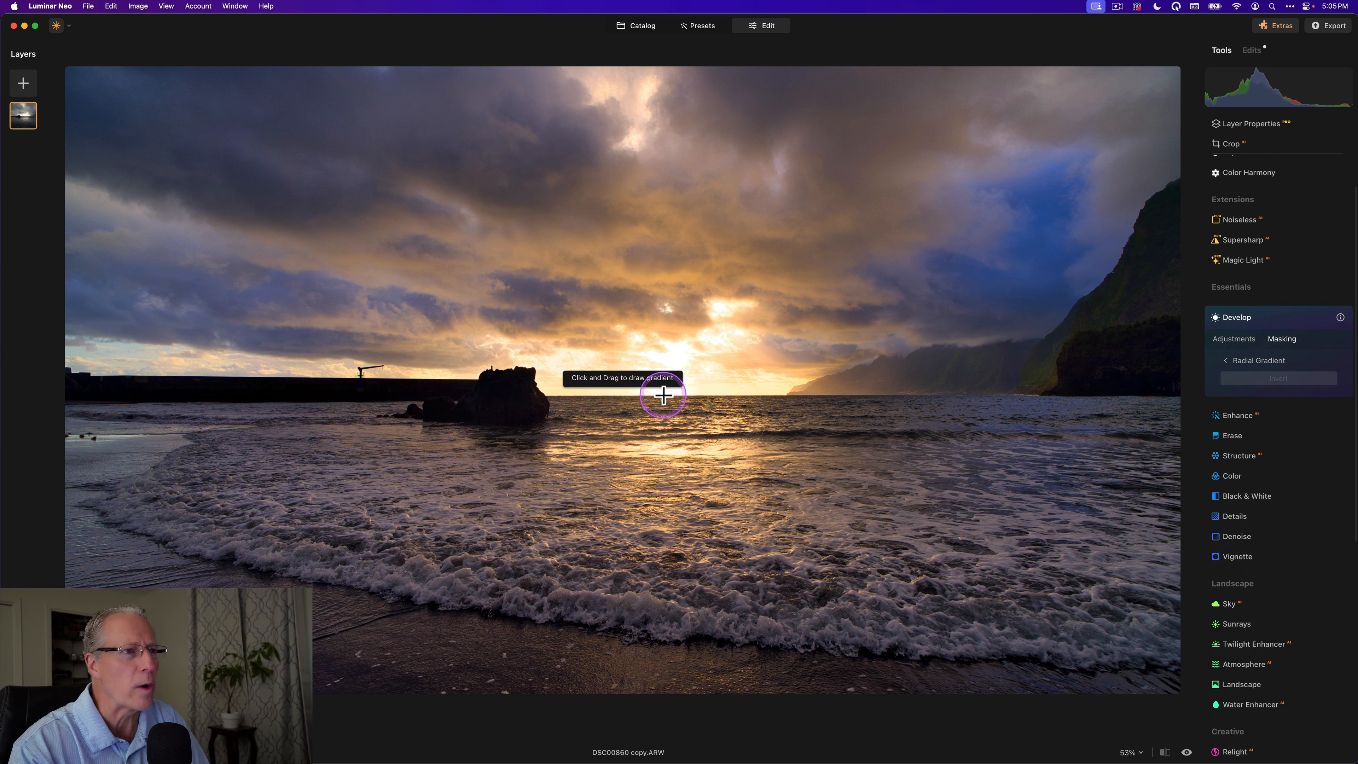
mouse_move(663, 385)
left_mouse_down()
mouse_move(729, 375)
mouse_move(707, 346)
mouse_move(736, 319)
left_mouse_up()
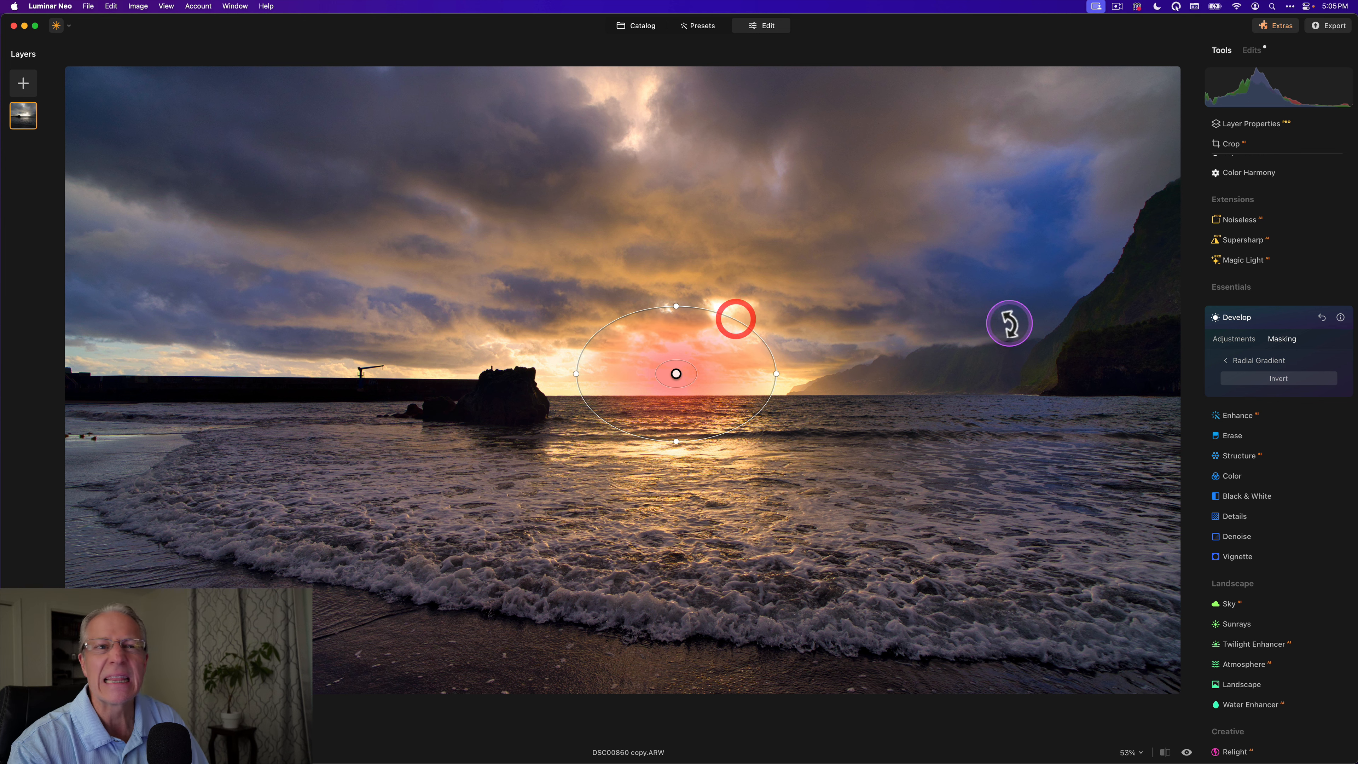
- Set Exposure to 0.57 and Smart Contrast to 59 for the masked sun area, compare before and after, and close Develop
left_click(1236, 339)
mouse_move(1277, 390)
left_mouse_down()
mouse_move(1288, 391)
mouse_move(1278, 424)
mouse_move(1310, 423)
mouse_move(1285, 395)
left_mouse_up()
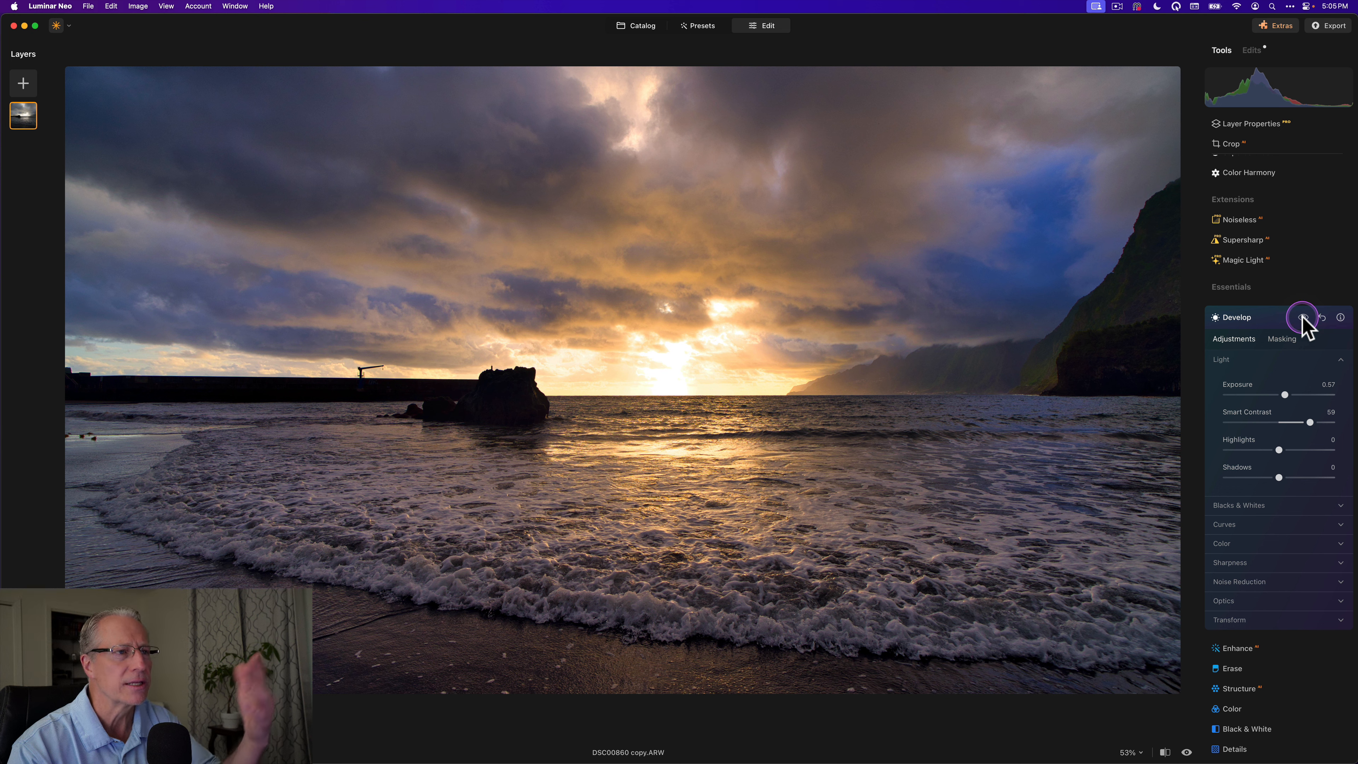
left_click(1303, 317)
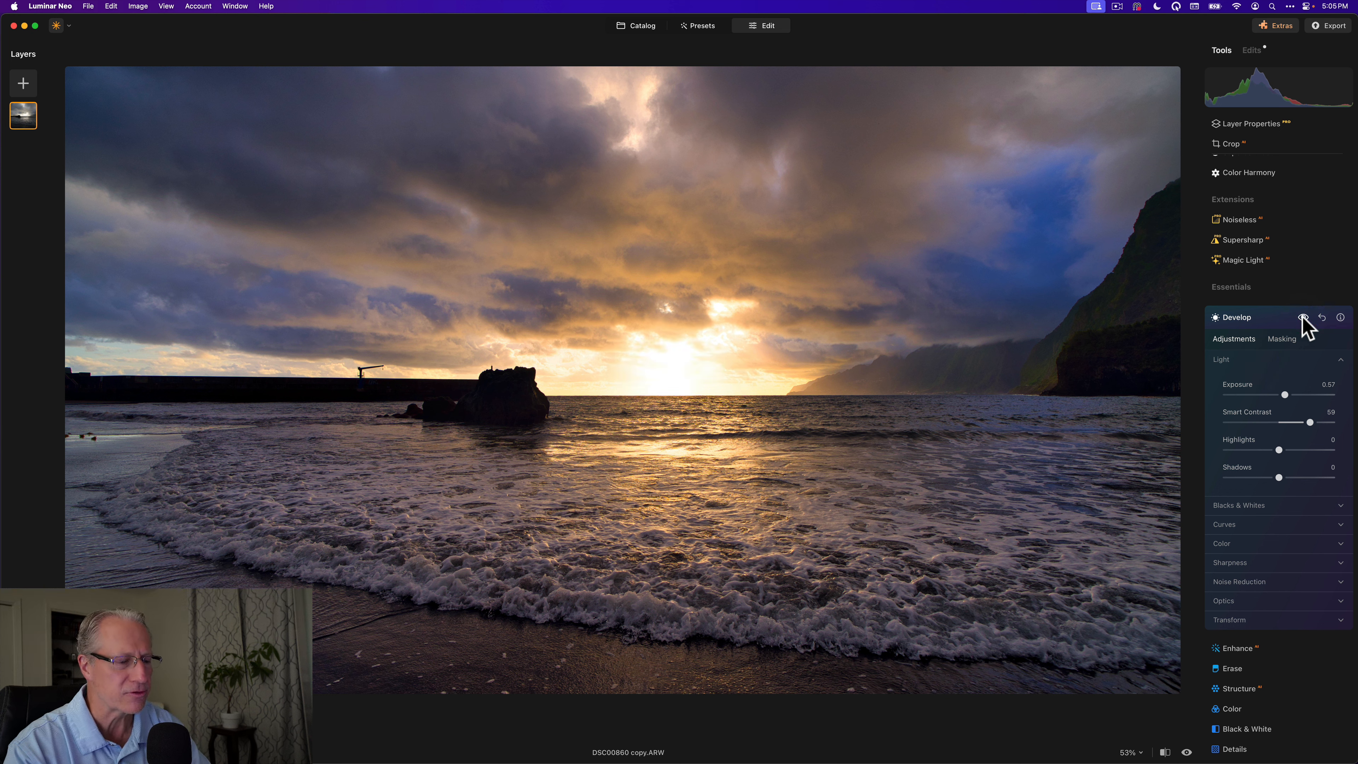
left_click(1272, 317)
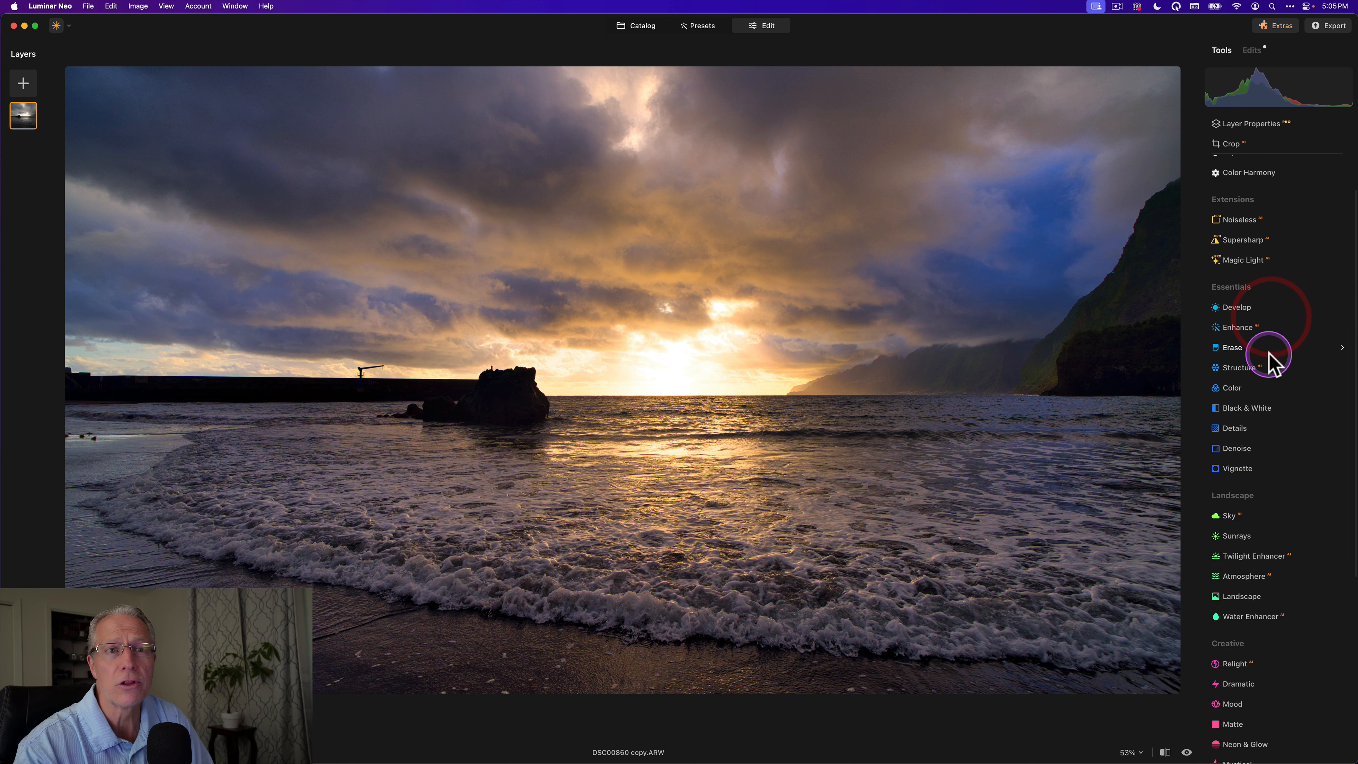
- Soften the photo by setting the Structure tool's Amount to -43, leaving Boost untouched
left_click(1246, 353)
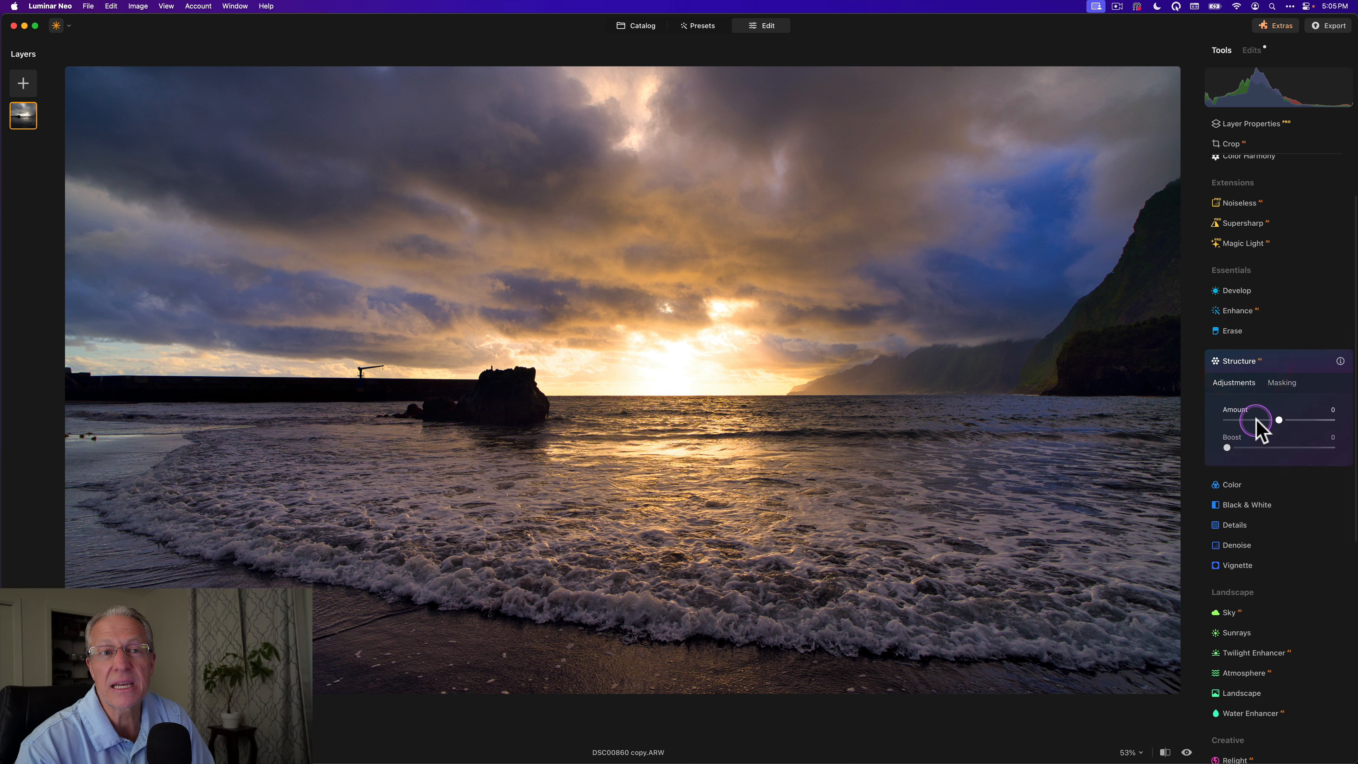
left_click(1256, 421)
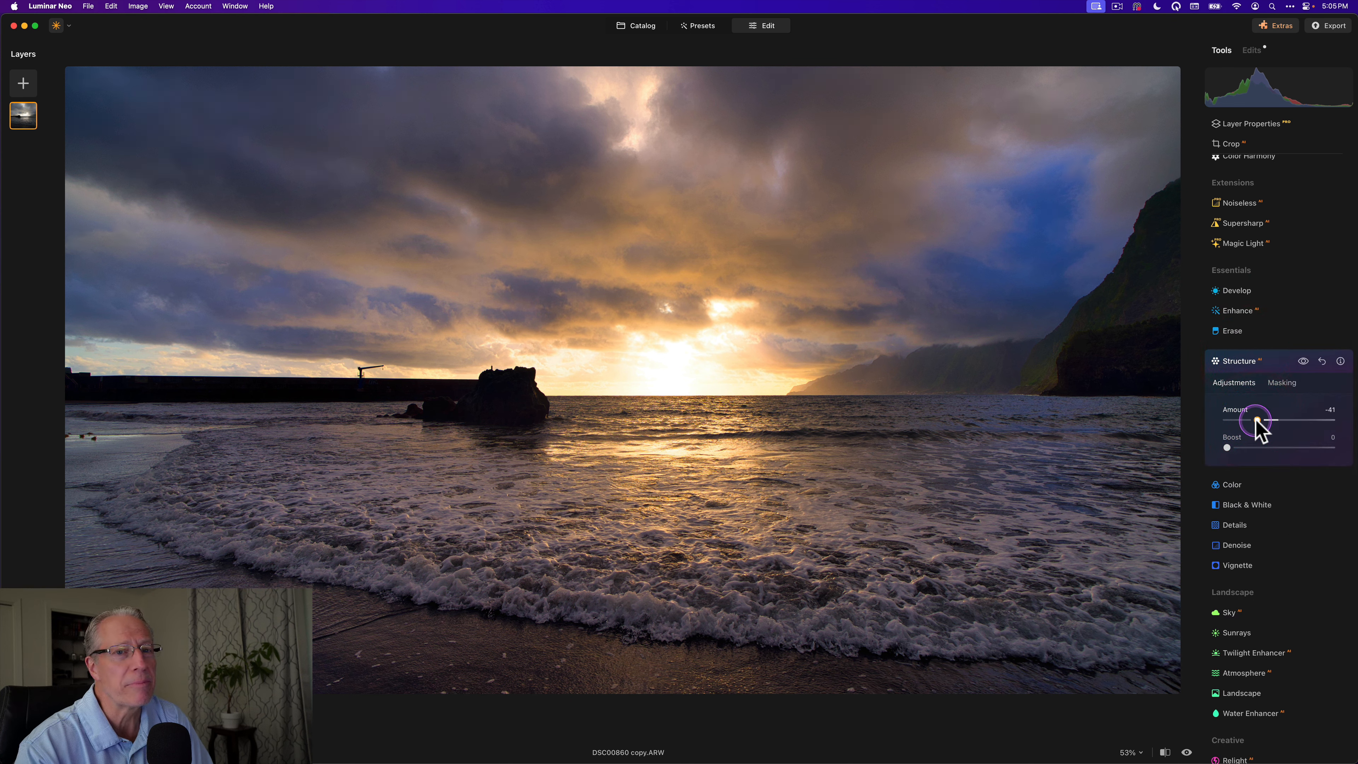
left_click(1256, 421)
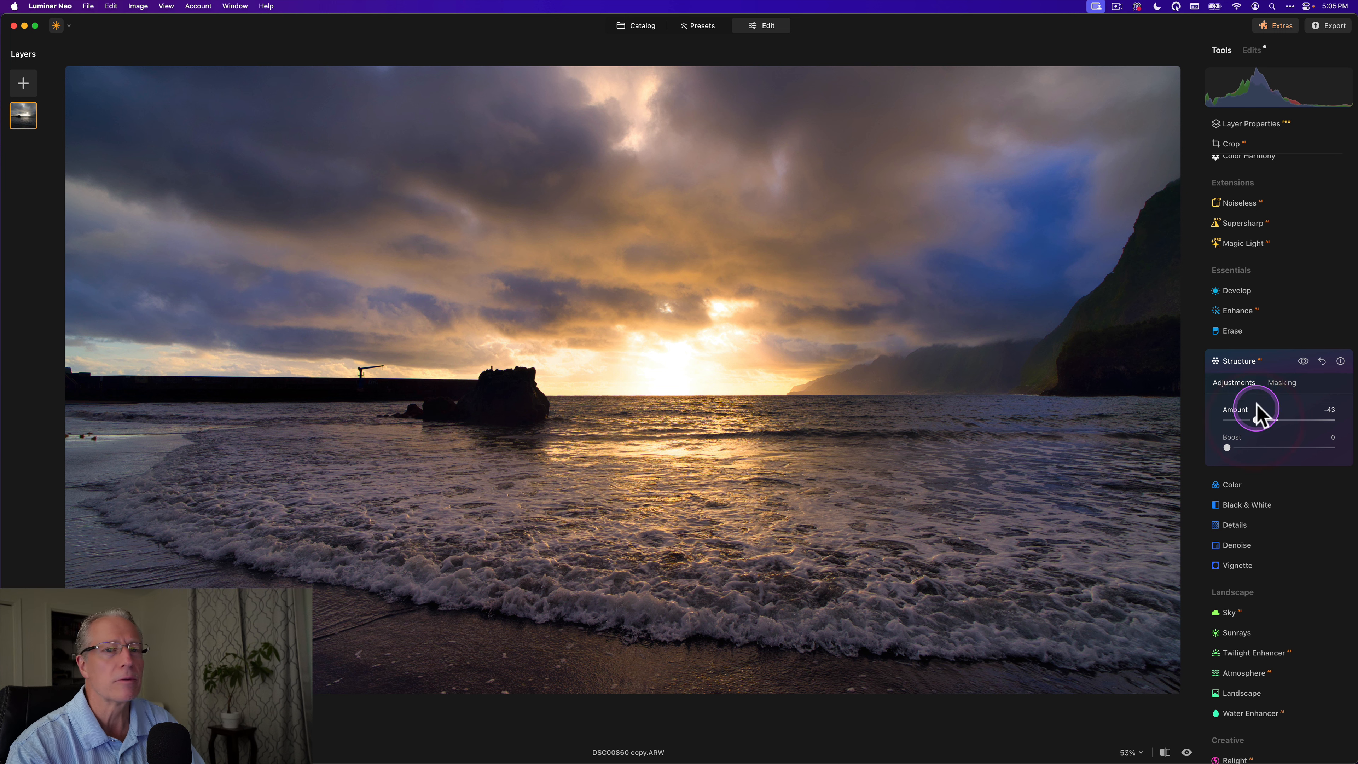
left_click(1279, 360)
- Add a vignette with Amount -47, Size 26, Roundness 54 and Feather 100
left_click(1231, 452)
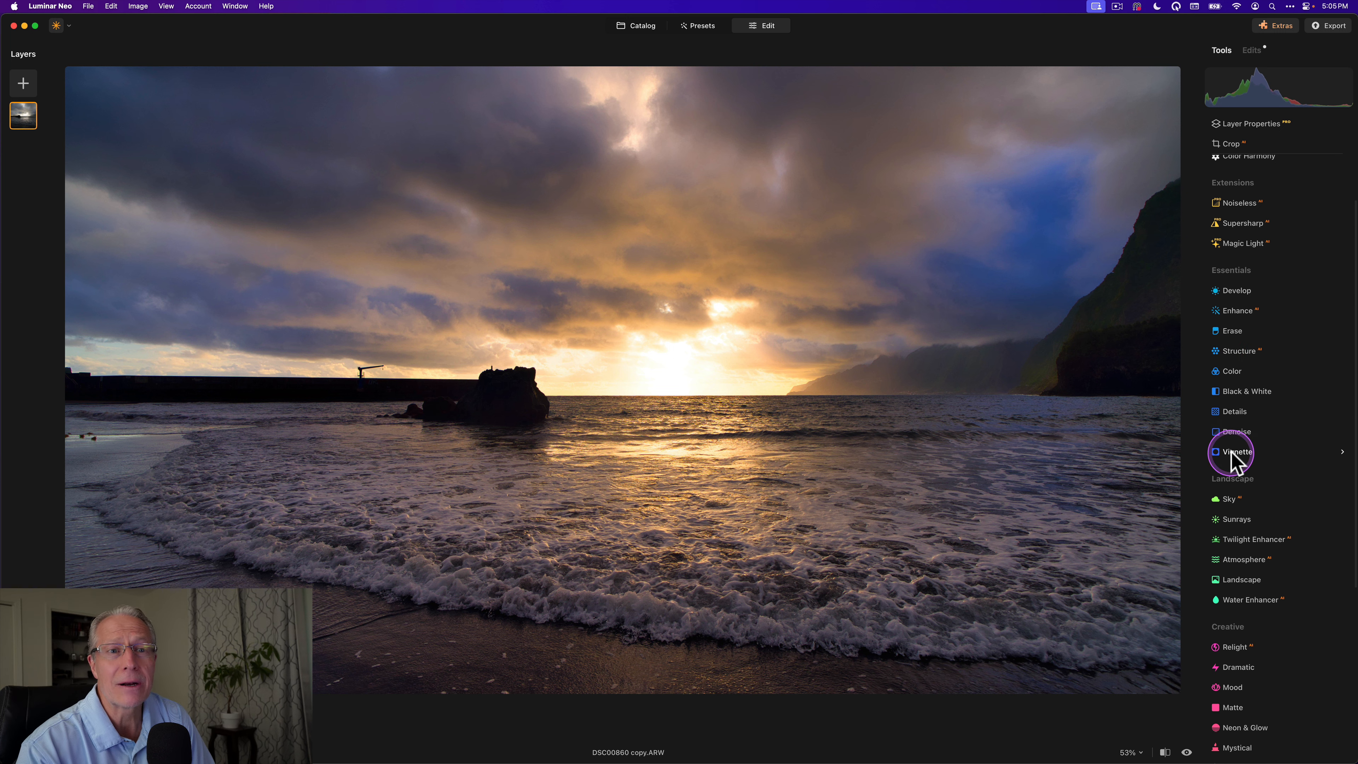
left_click(1254, 438)
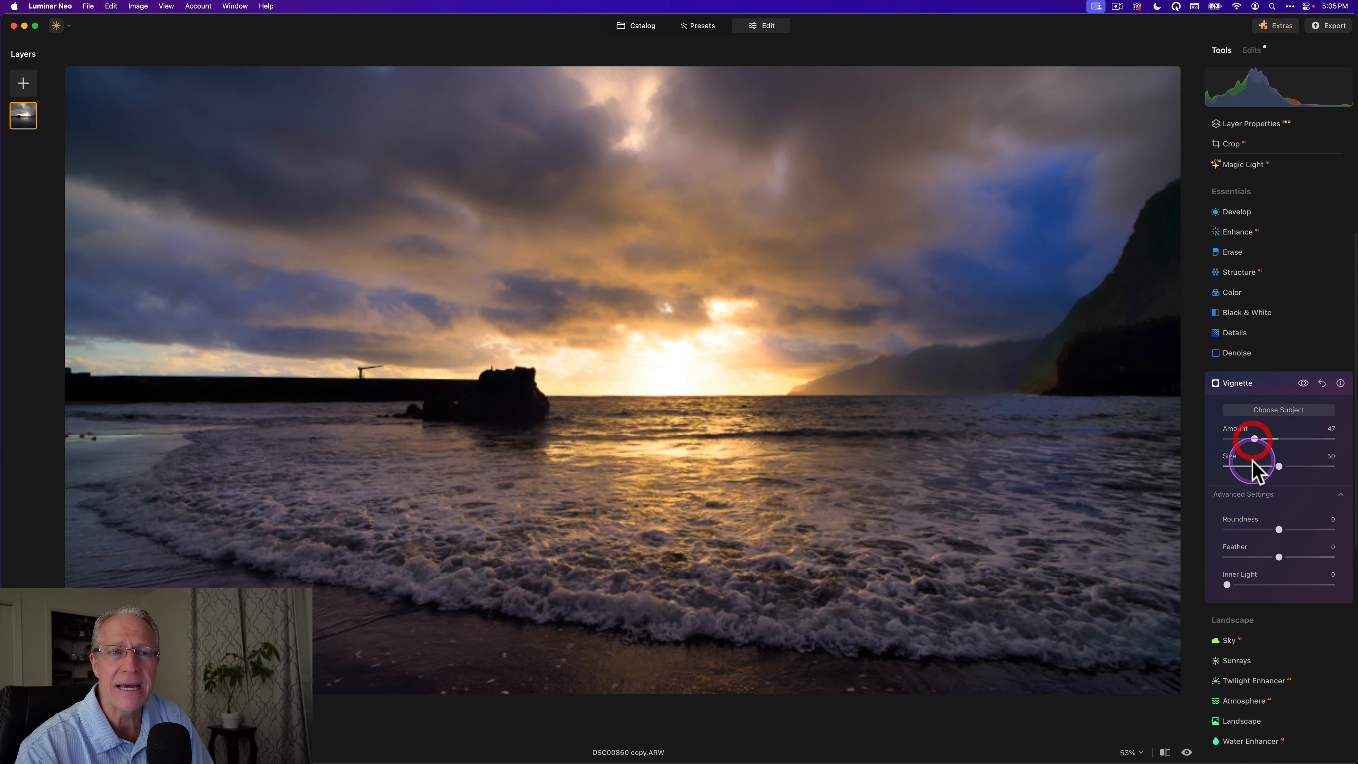
left_click(1254, 466)
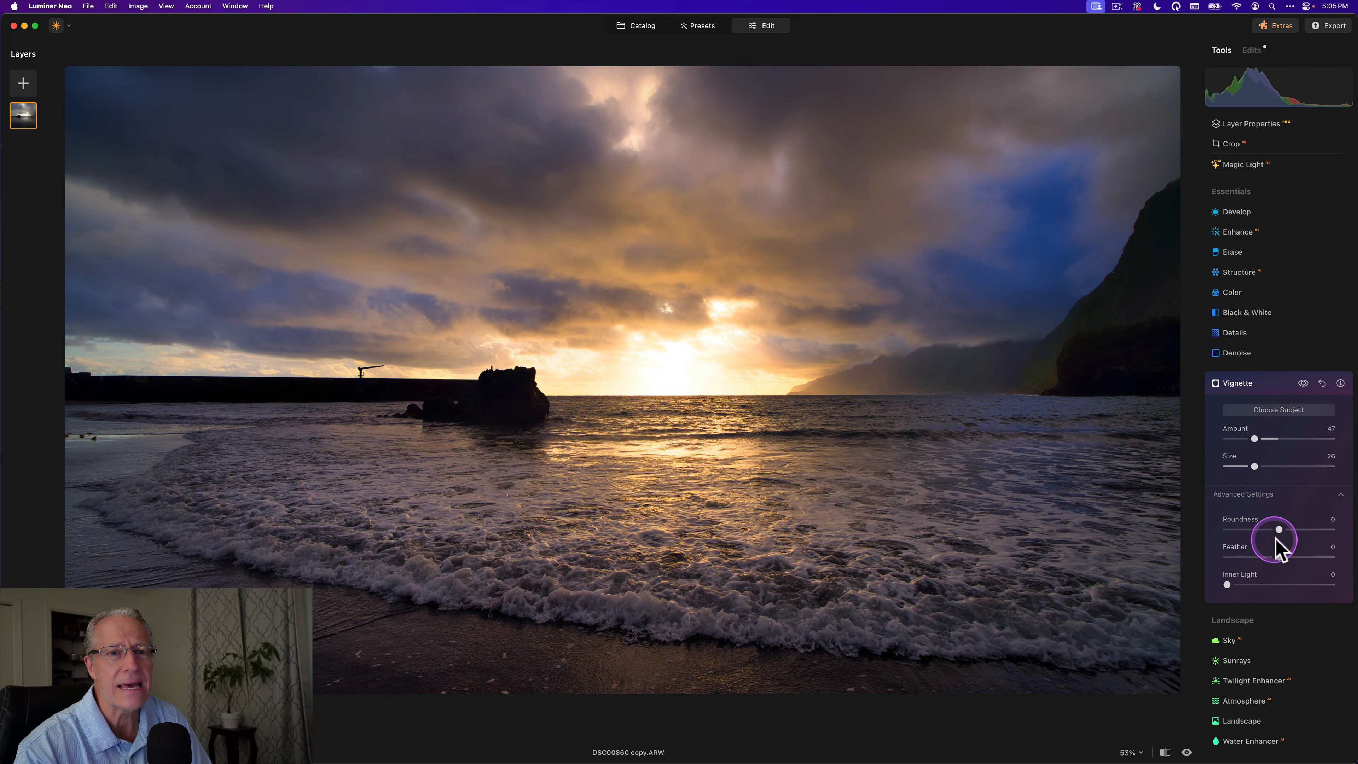
left_click(1288, 529)
left_click_drag(1279, 558, 1307, 529)
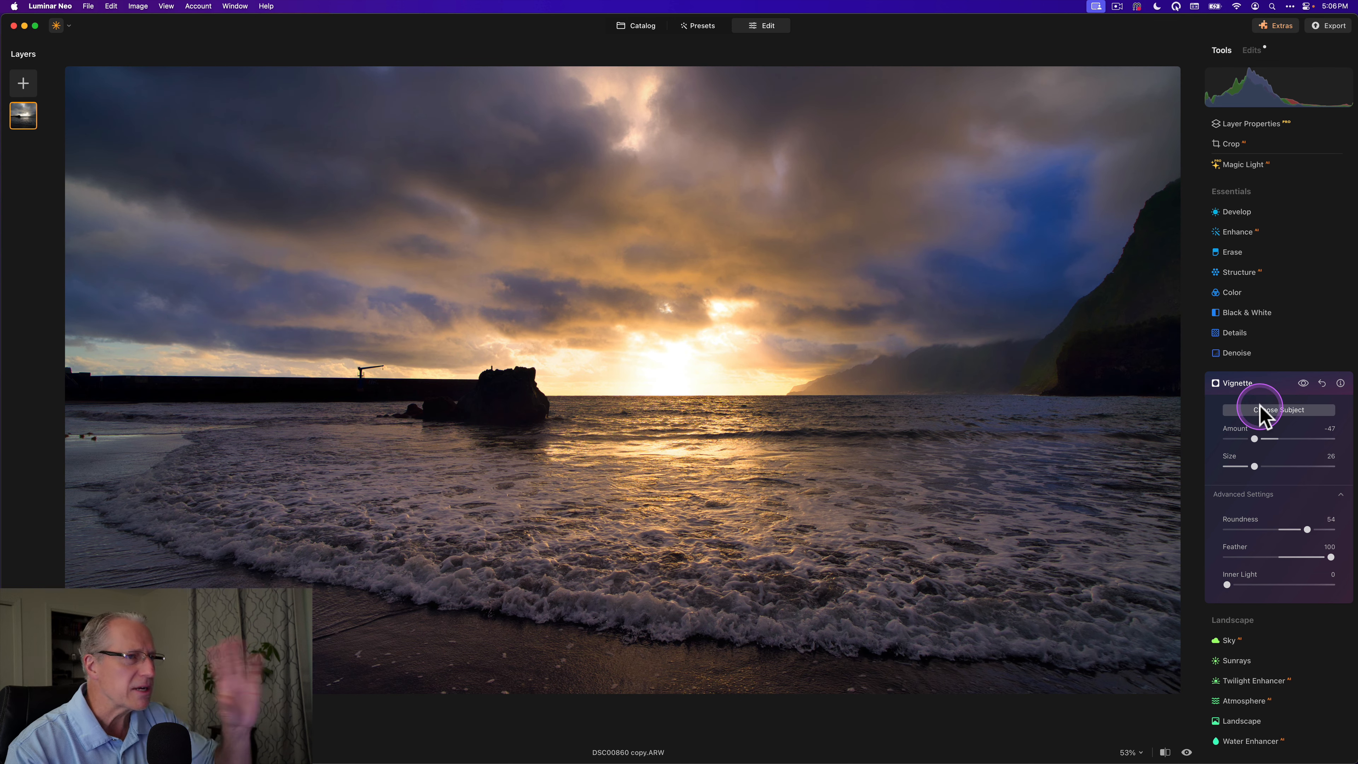
- Compare the photo with and without the vignette, and close the Vignette tool
left_click(1303, 383)
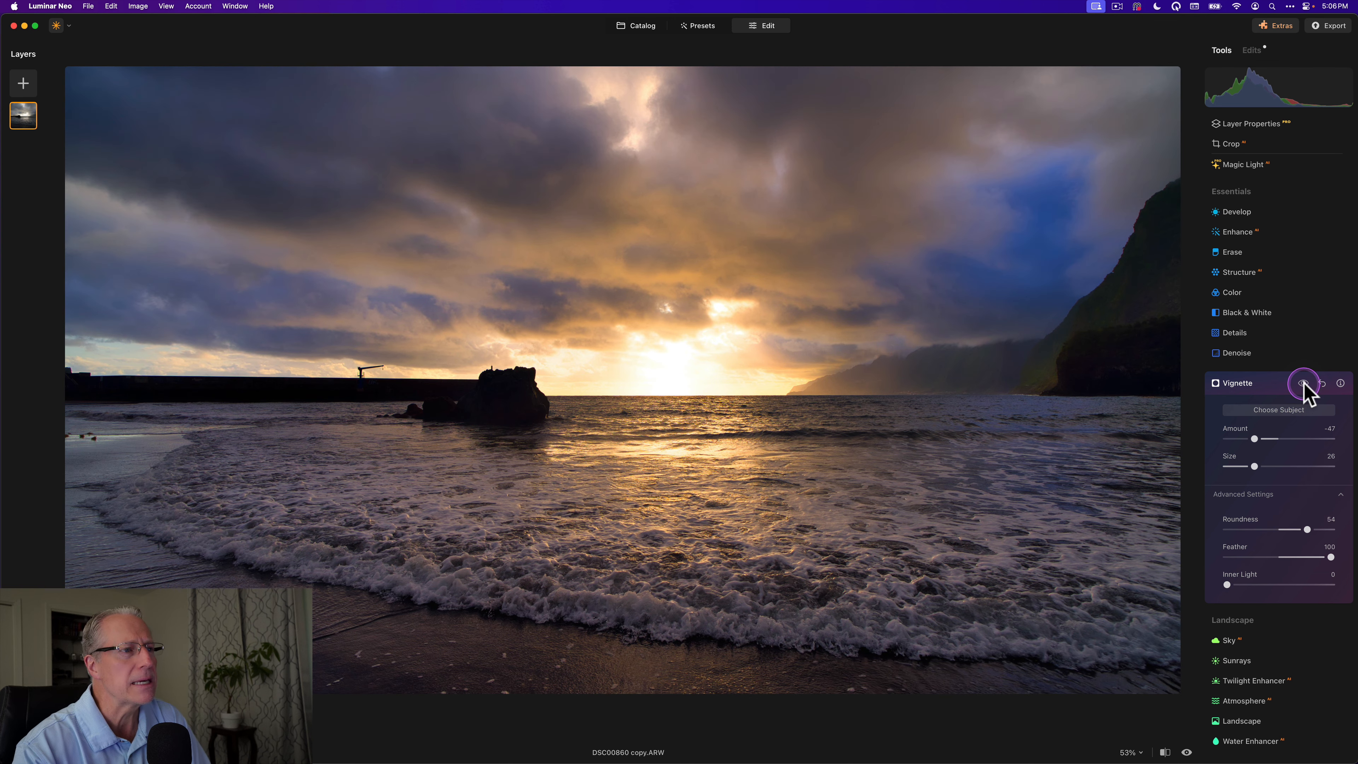
left_click(1303, 384)
left_click(1283, 384)
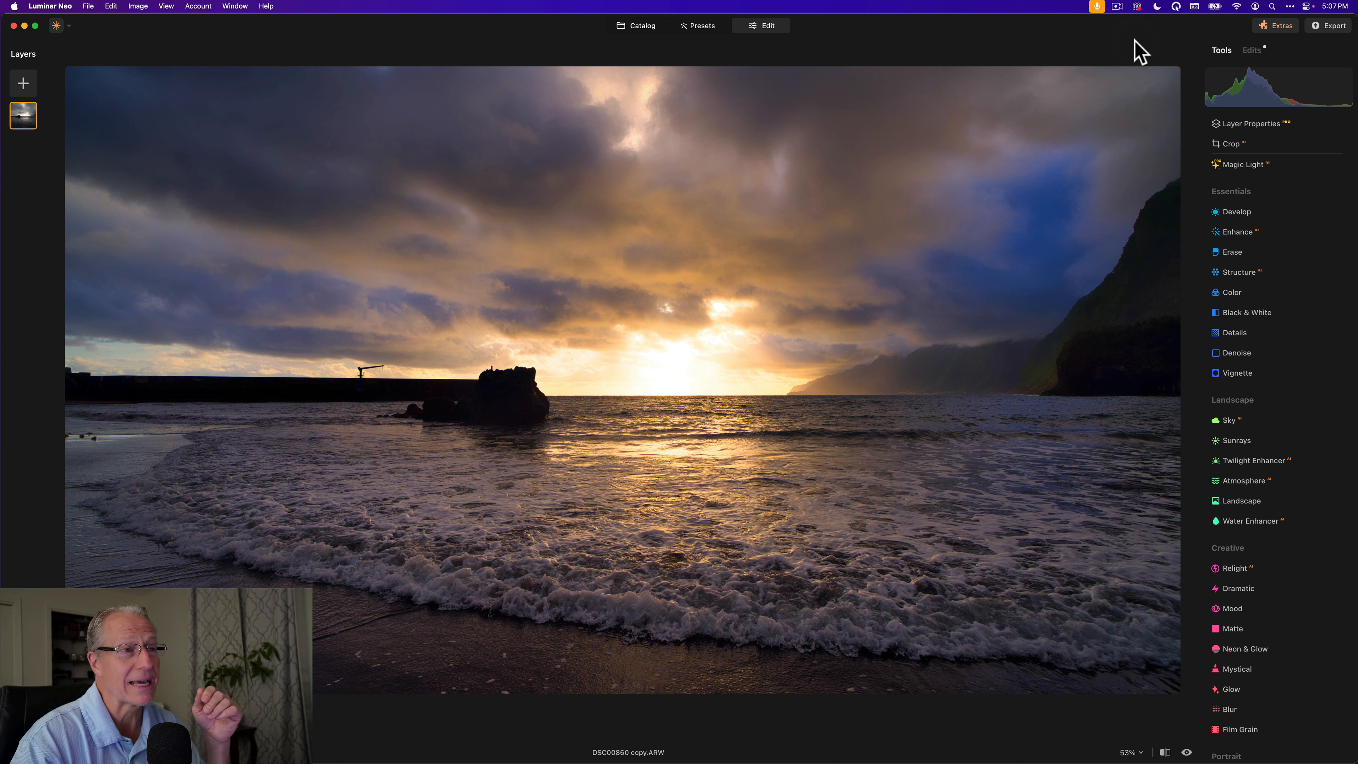
- Compare the original and edited seascape in a split before/after view, sweeping the divider across the rock and sun, and return to the full edited view
key("shift+backslash")
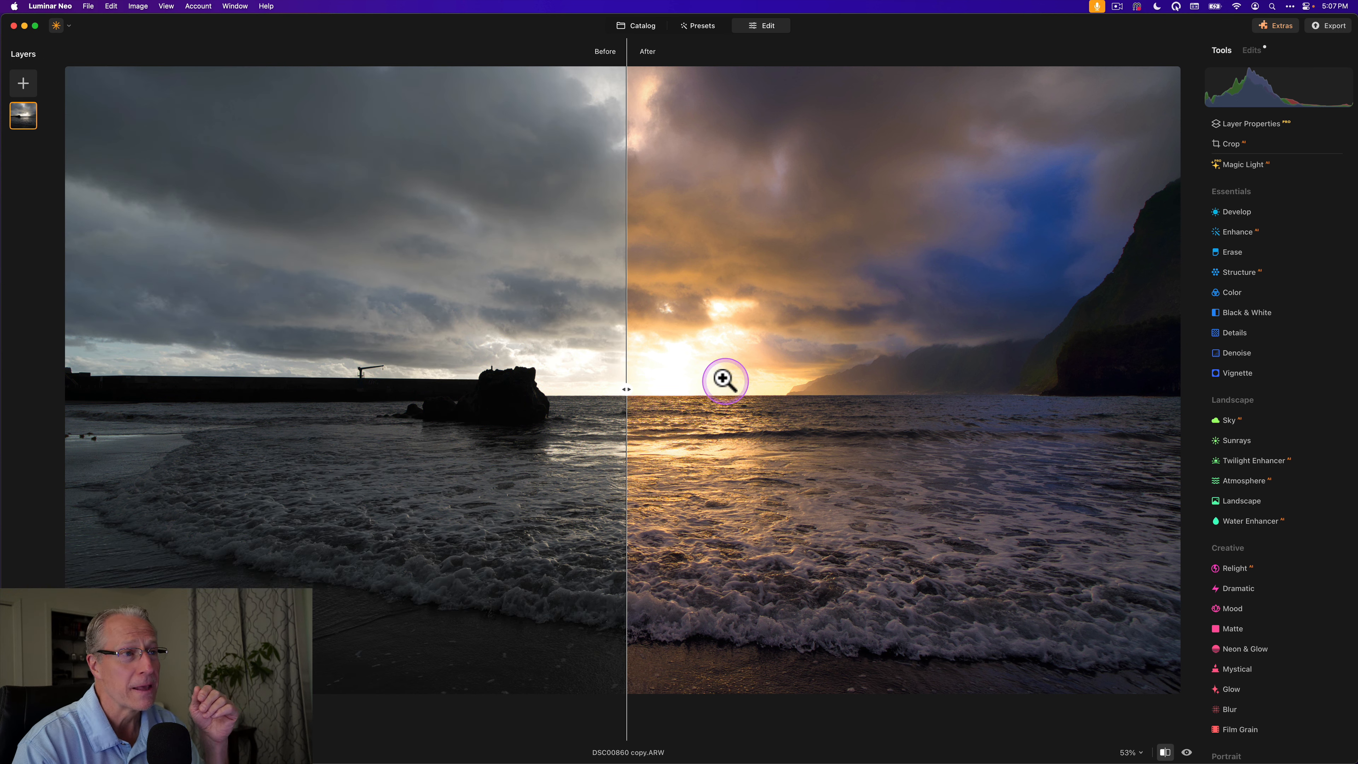
left_click_drag(624, 385, 414, 395)
left_click_drag(538, 361, 631, 263)
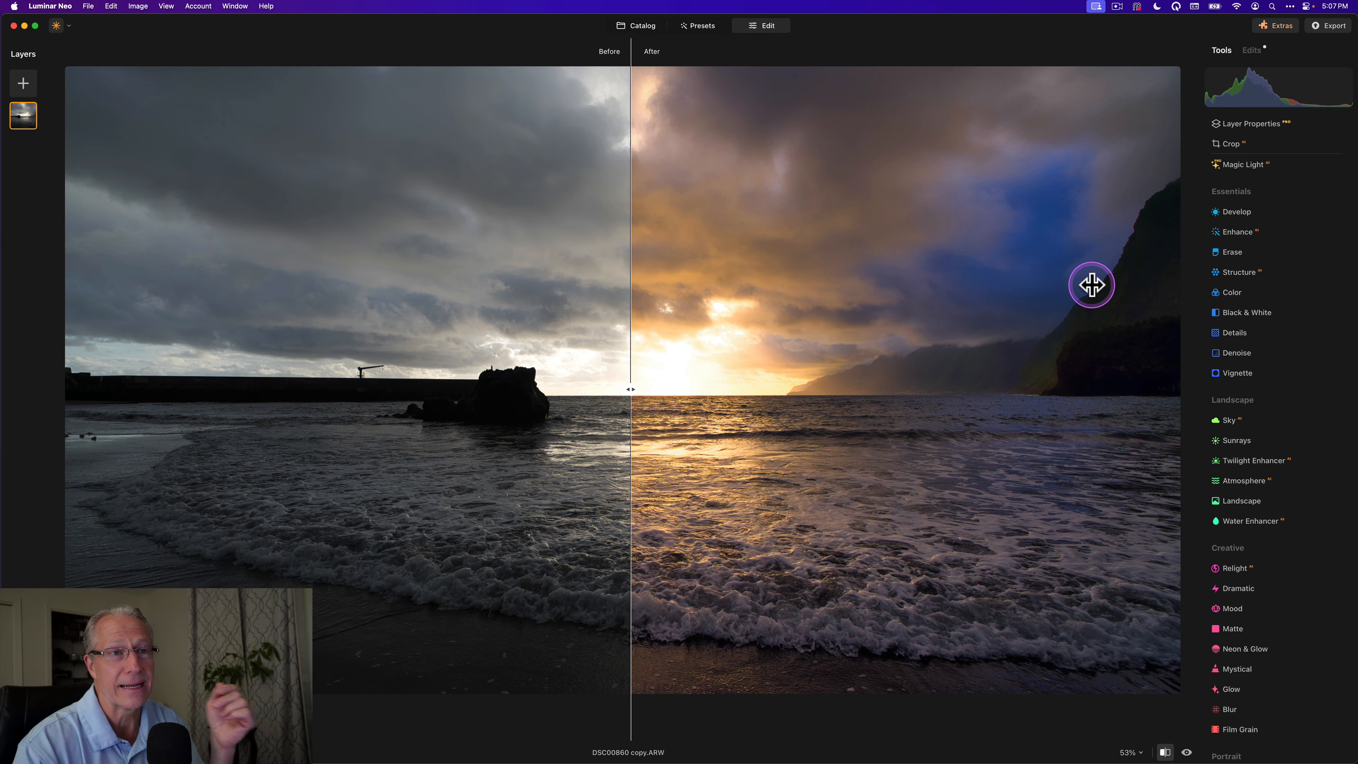
key("backslash")
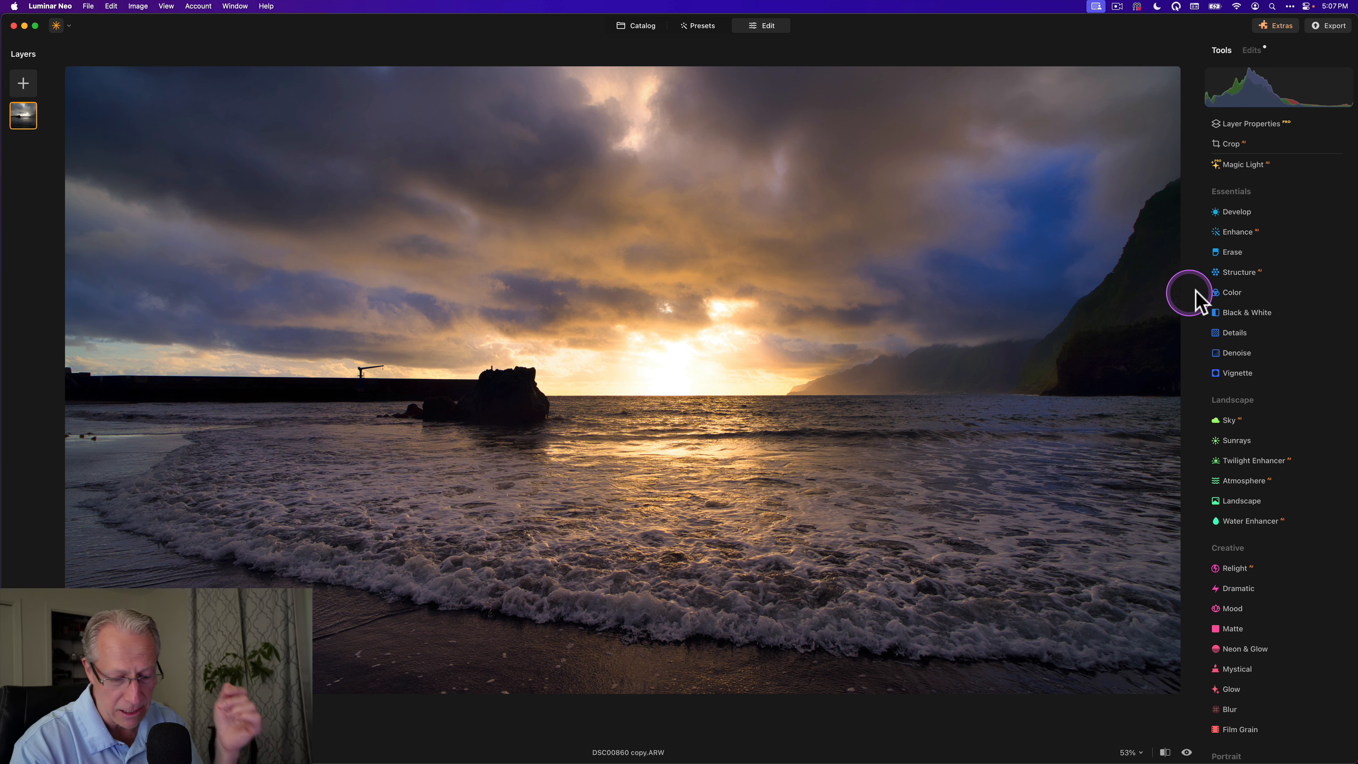
- Switch the whole image between the unedited original and the finished edit twice, ending on the edited version
key("backslash")
key("backslash")
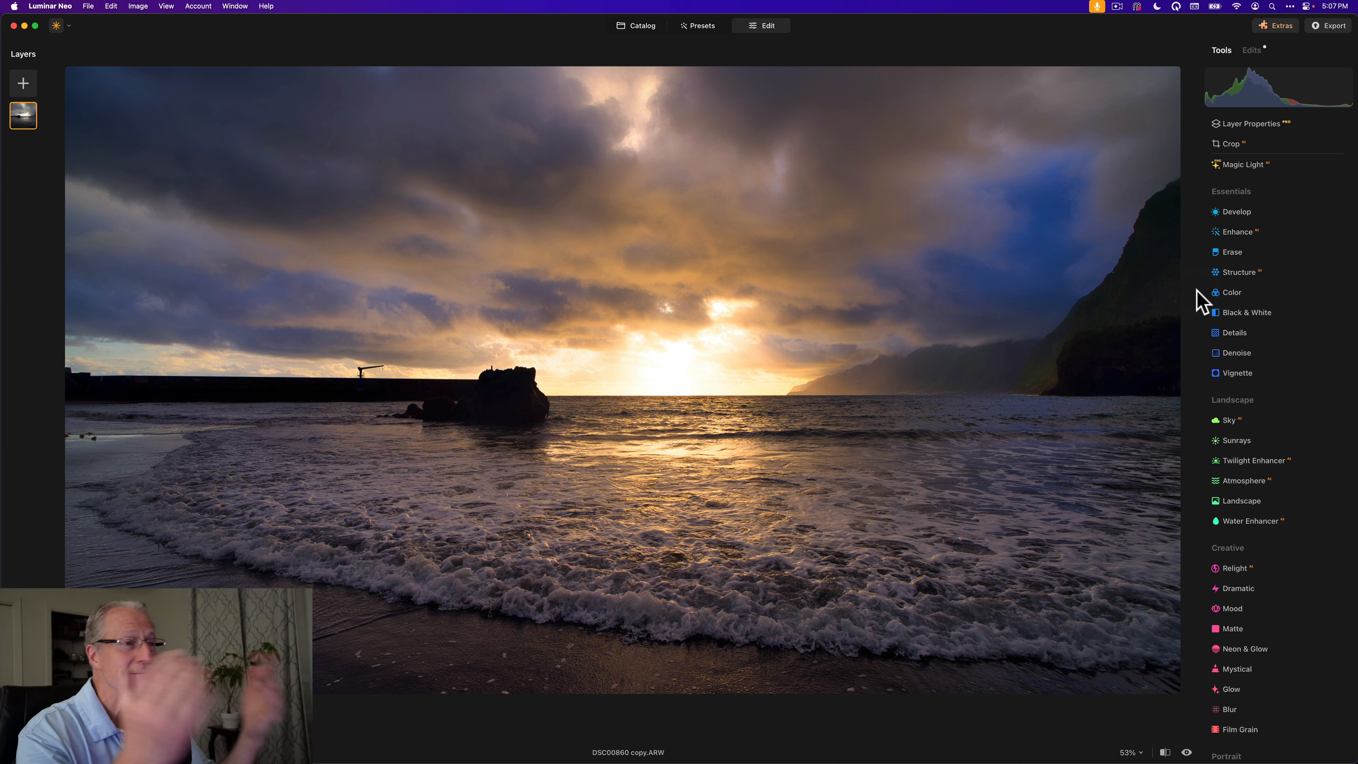
key("backslash")
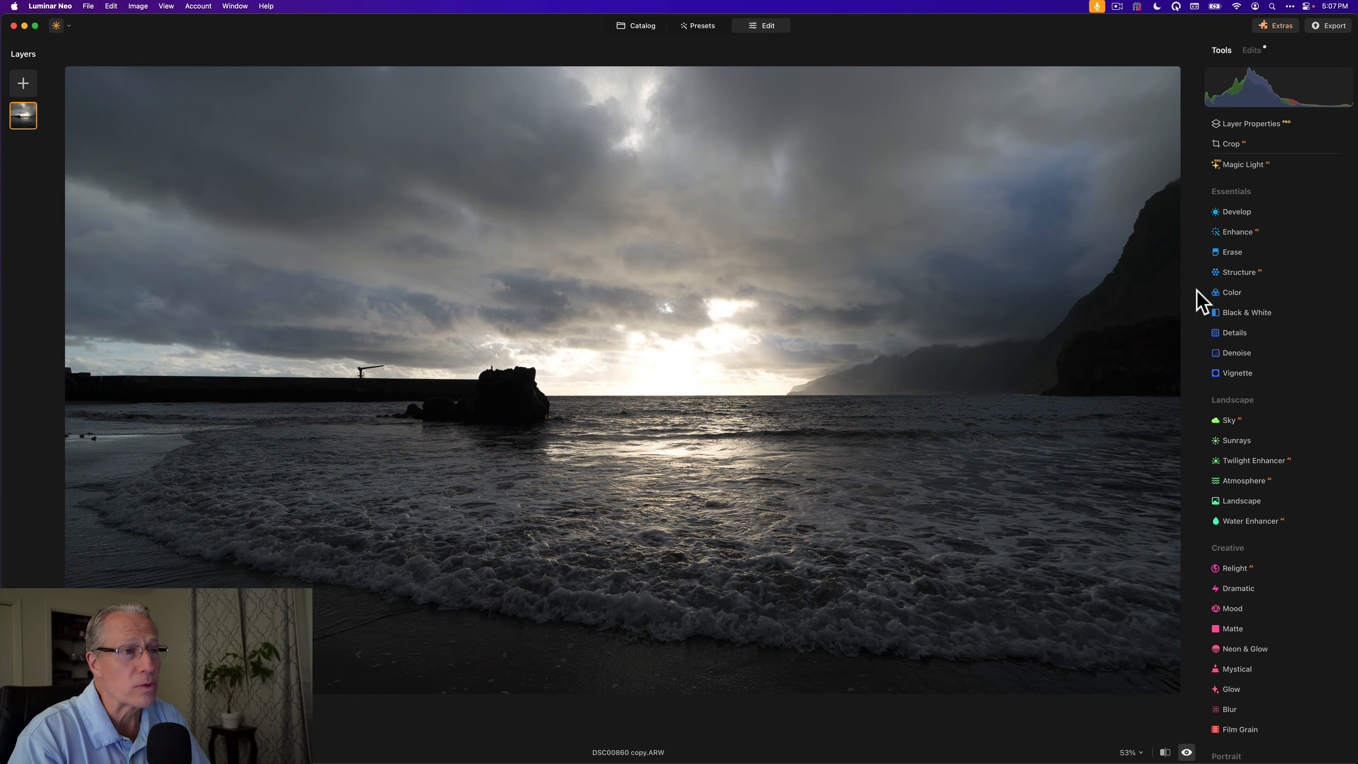
key("backslash")
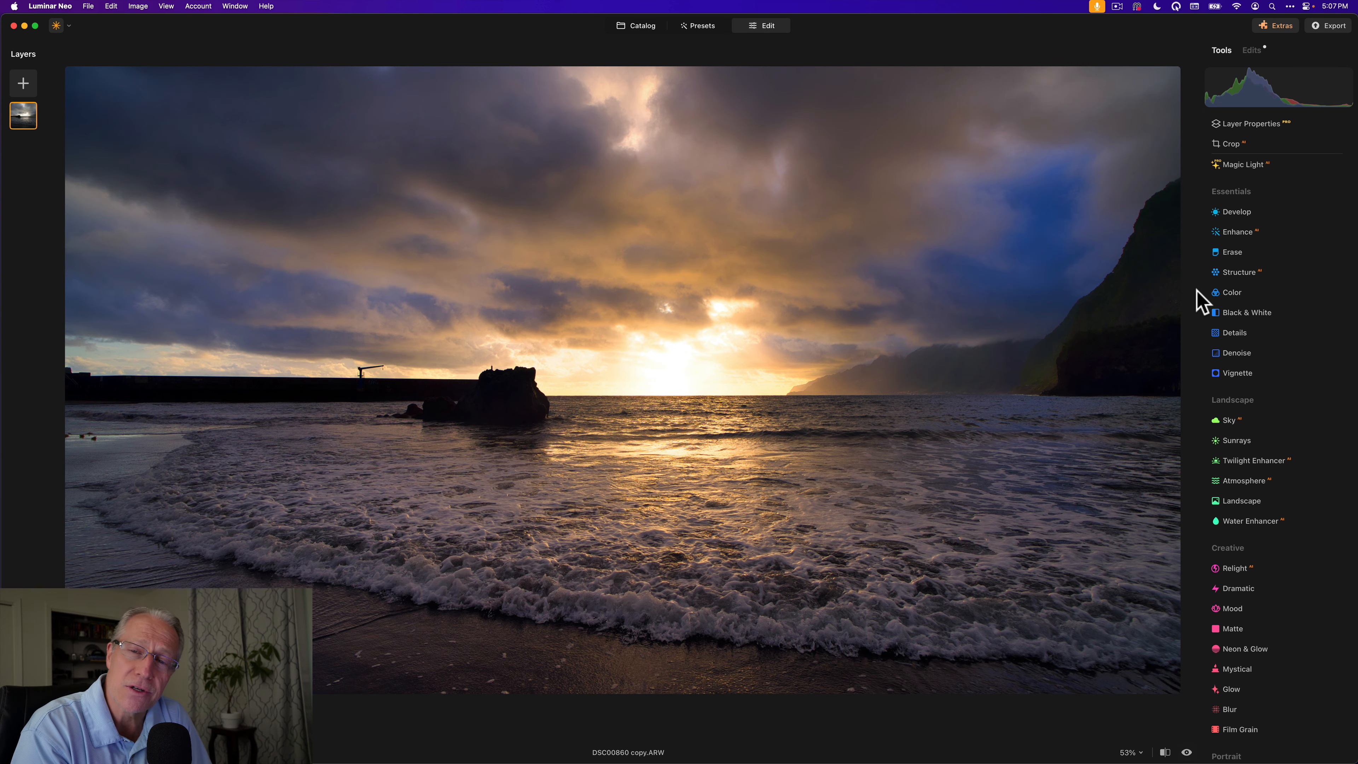